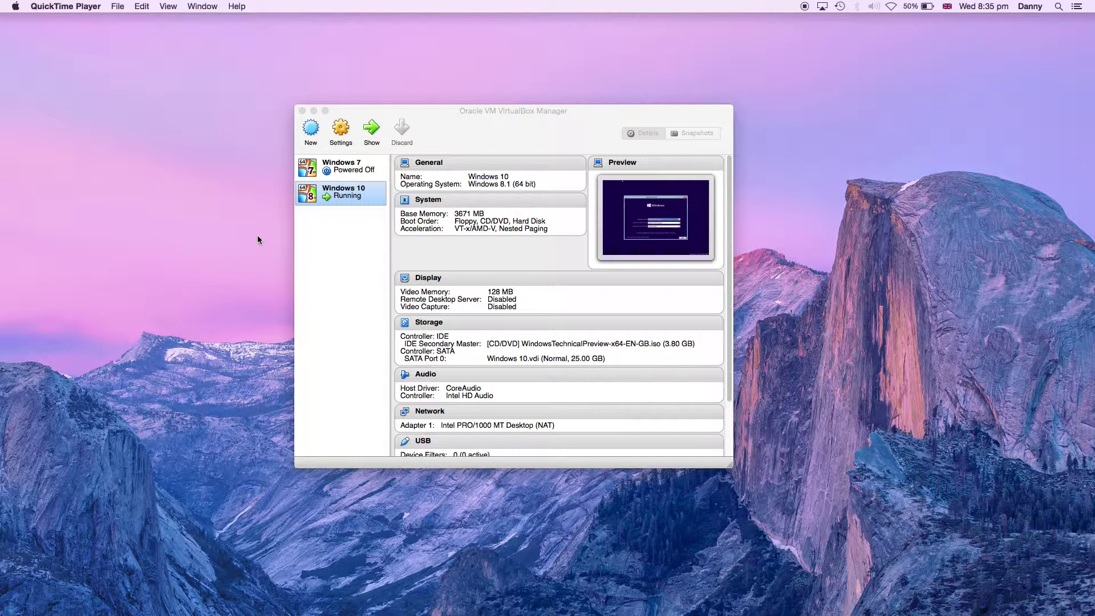
- Open and close the Windows 10 machine's settings, abandon the New VM wizard, and minimise the Manager
click(336, 131)
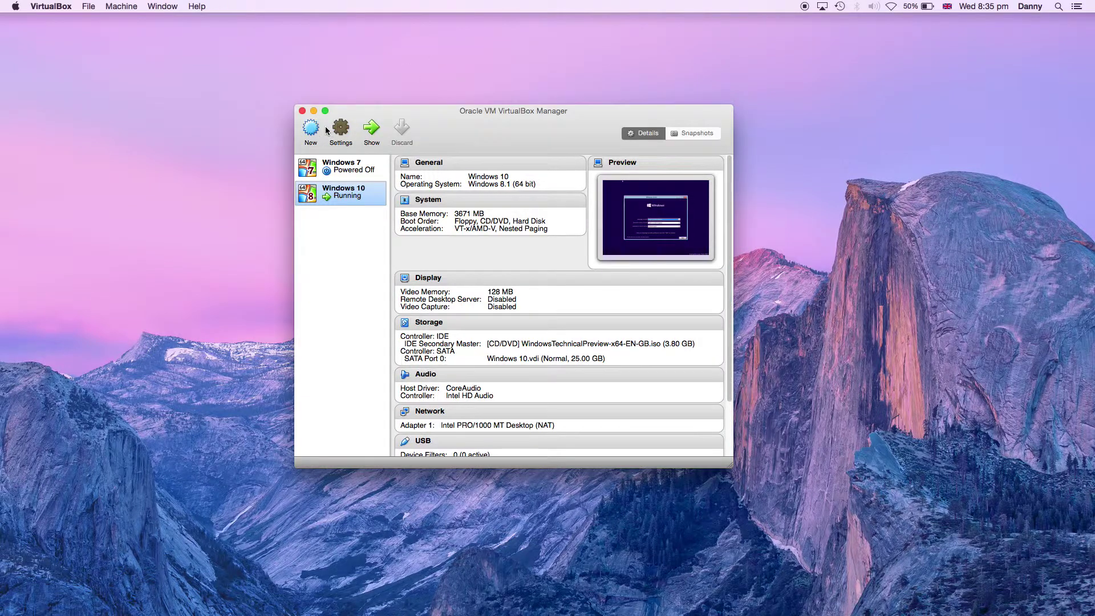
click(643, 349)
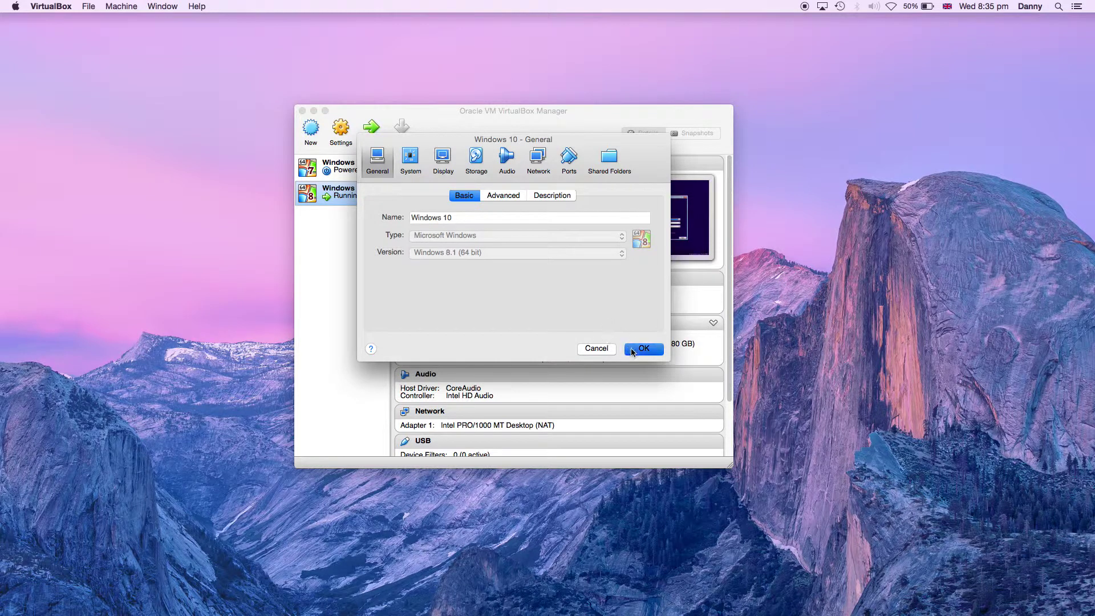
click(311, 128)
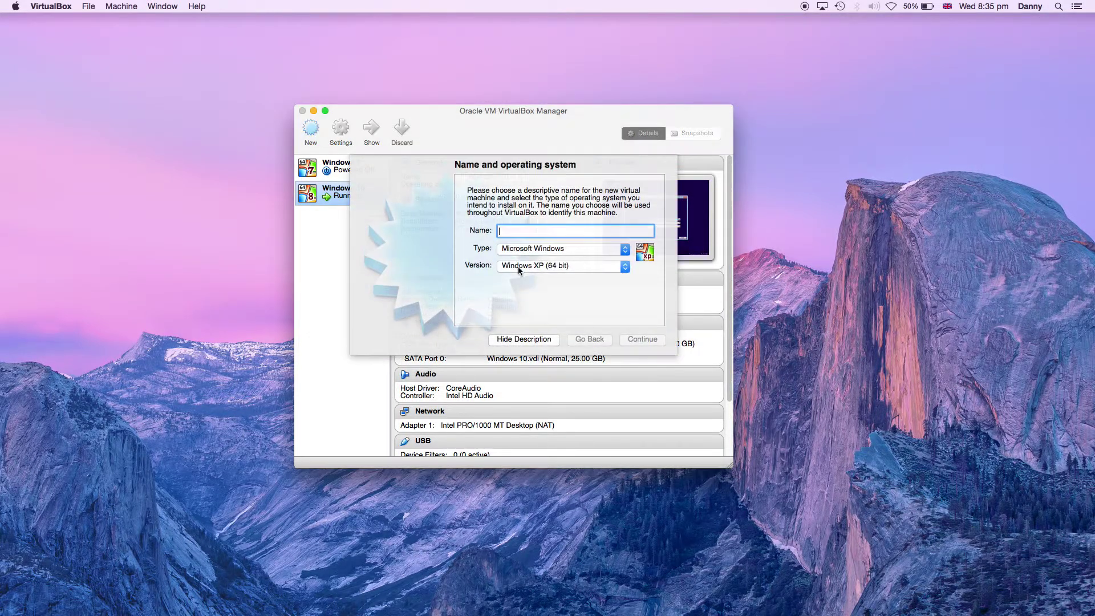
click(590, 265)
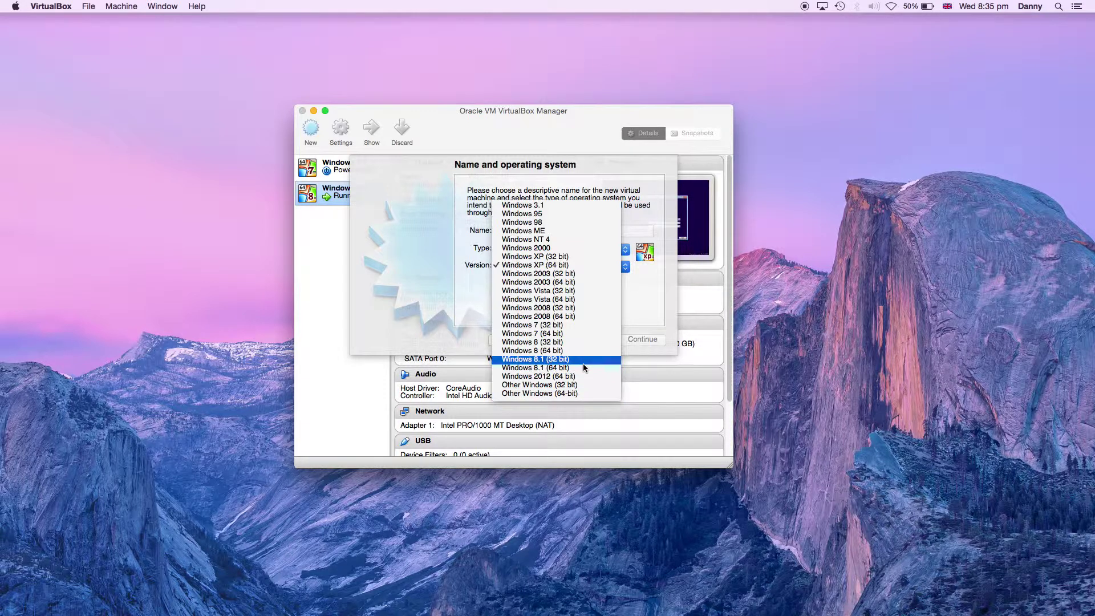
click(470, 308)
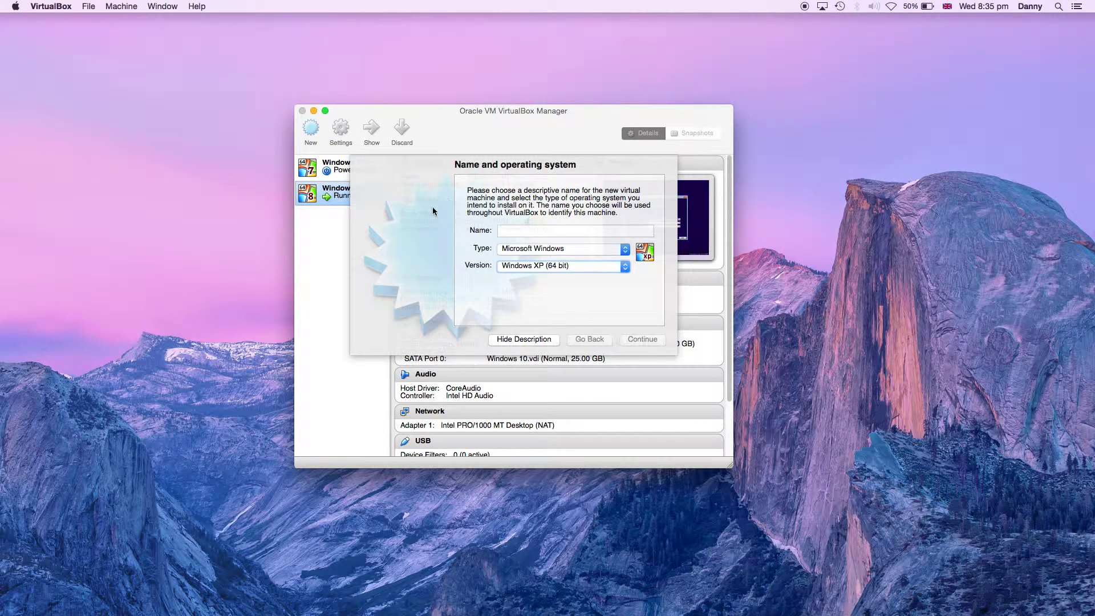
click(313, 112)
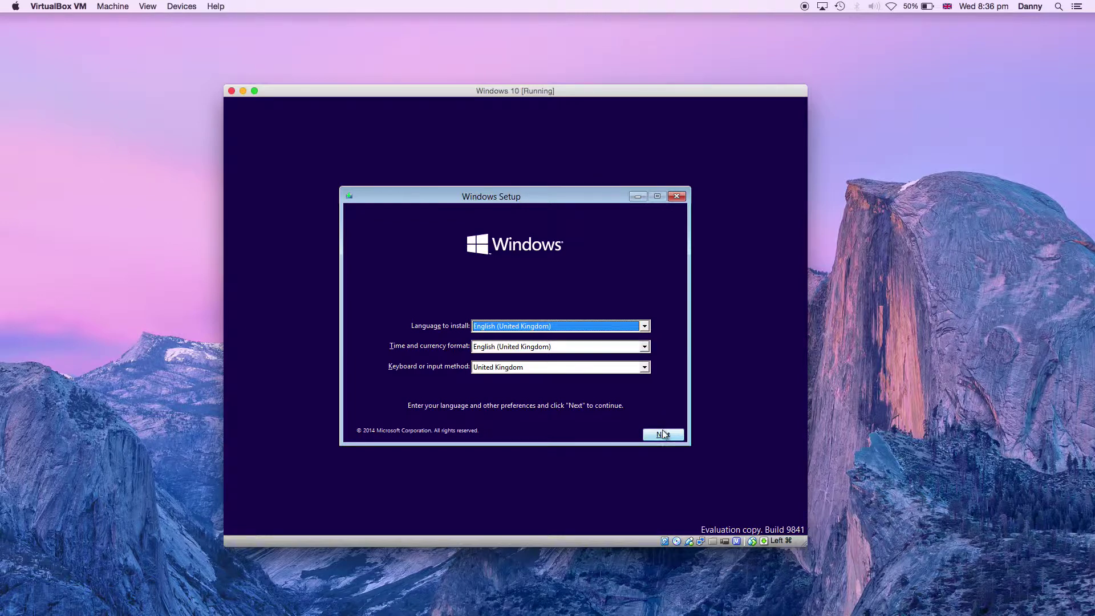
- Keep the English (United Kingdom) setup preferences and choose Install now
click(663, 434)
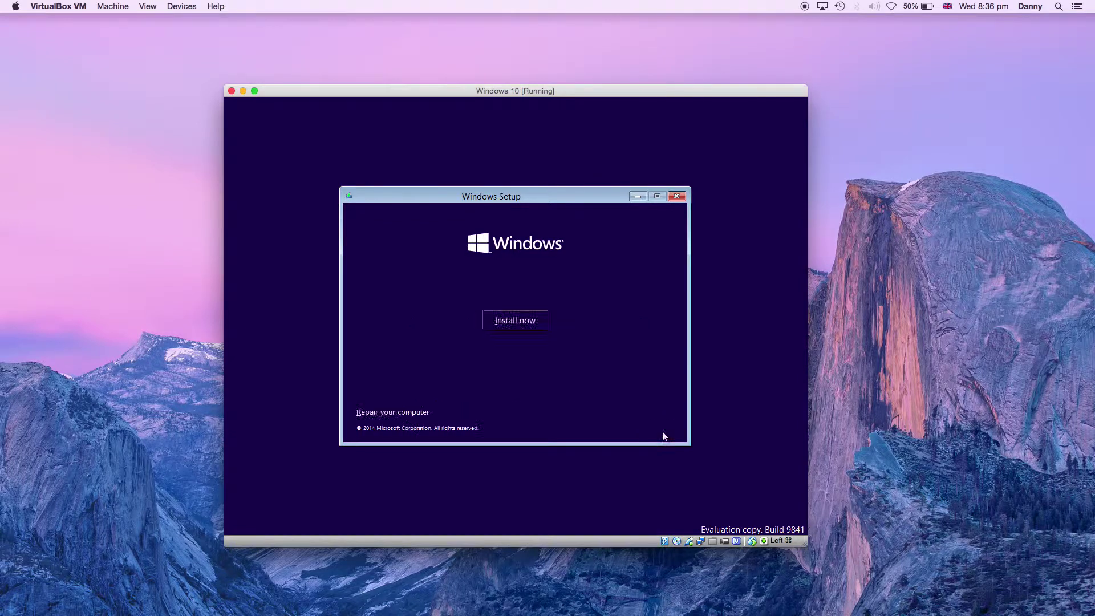
click(541, 324)
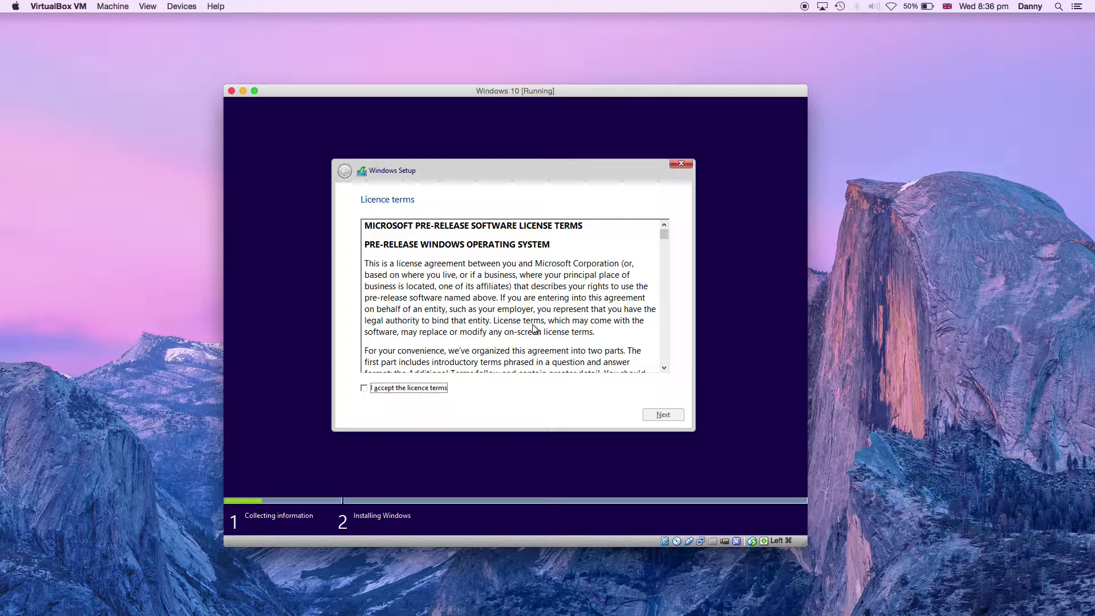
- Accept the licence terms and run a Custom install onto Drive 0's 25.0 GB unallocated space
click(435, 391)
click(669, 416)
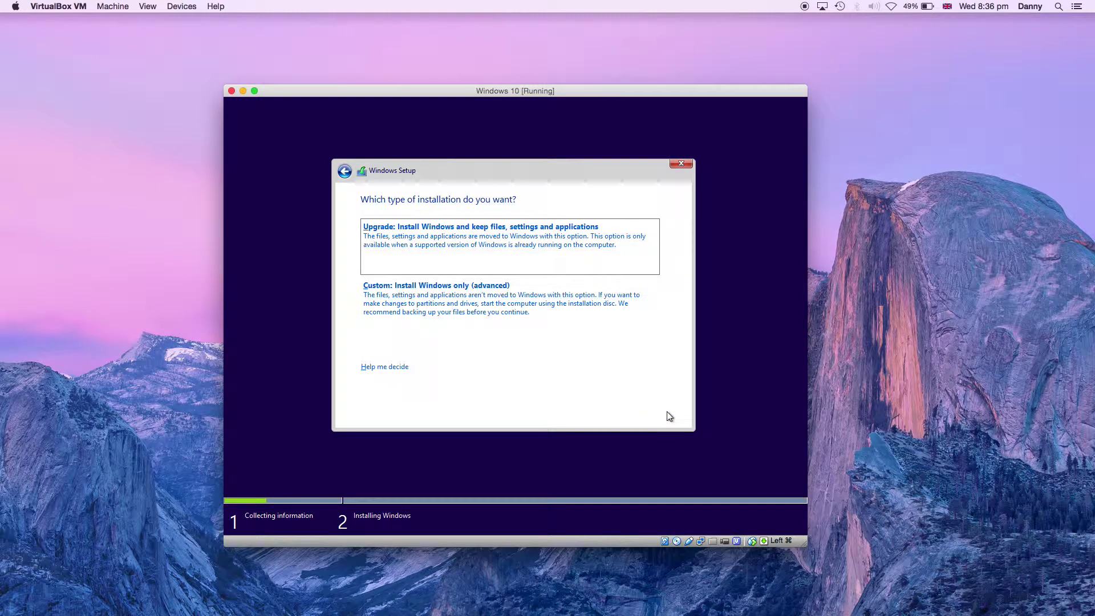
click(561, 304)
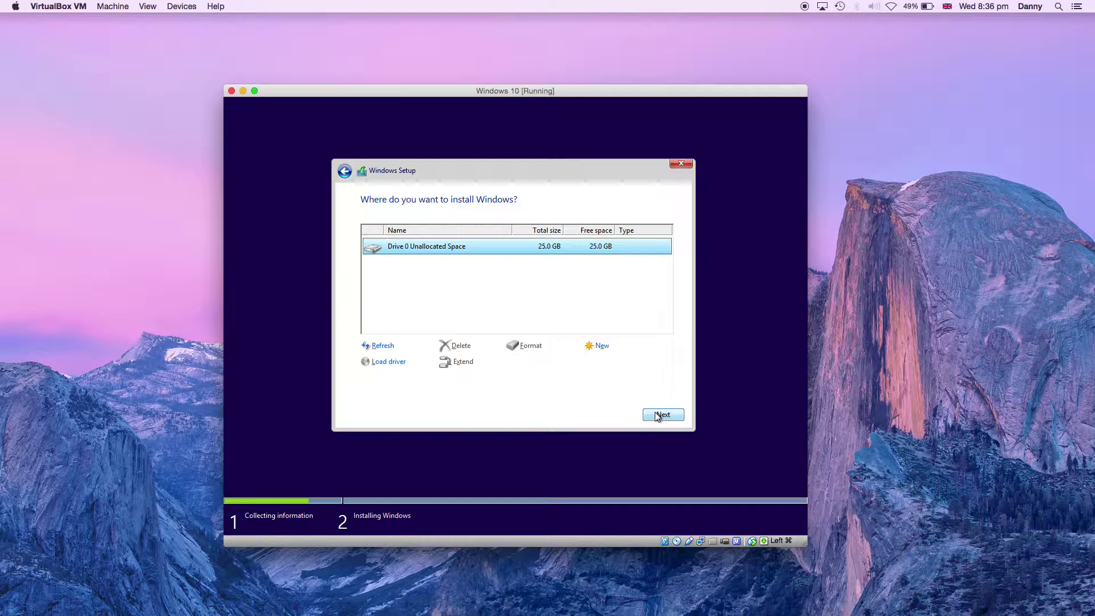
click(662, 415)
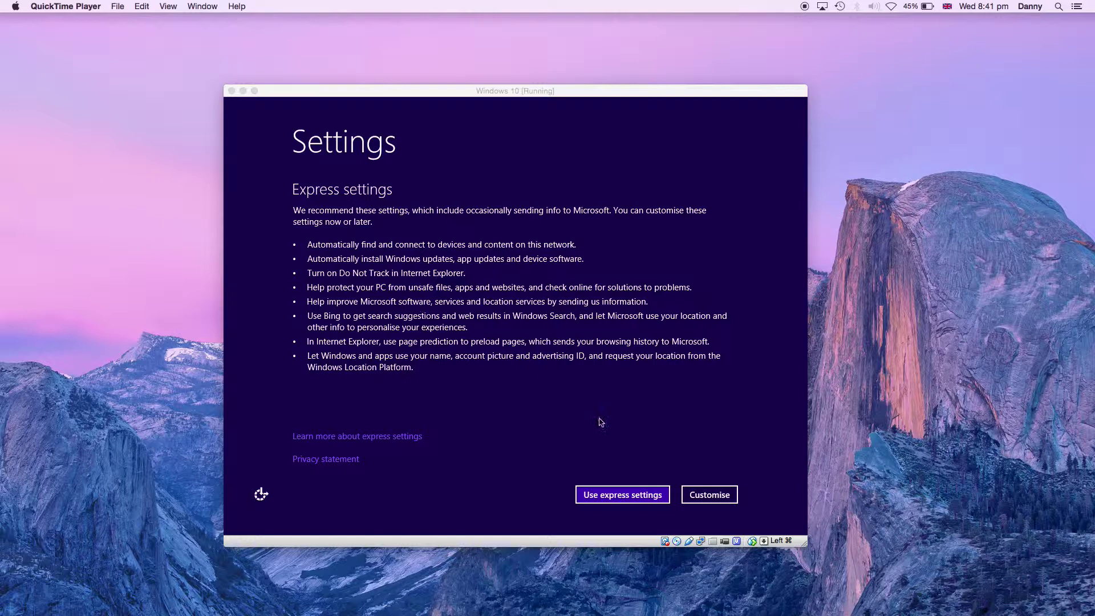
- Choose Customise, decline network device sharing, and keep the update and online-solutions defaults
click(700, 495)
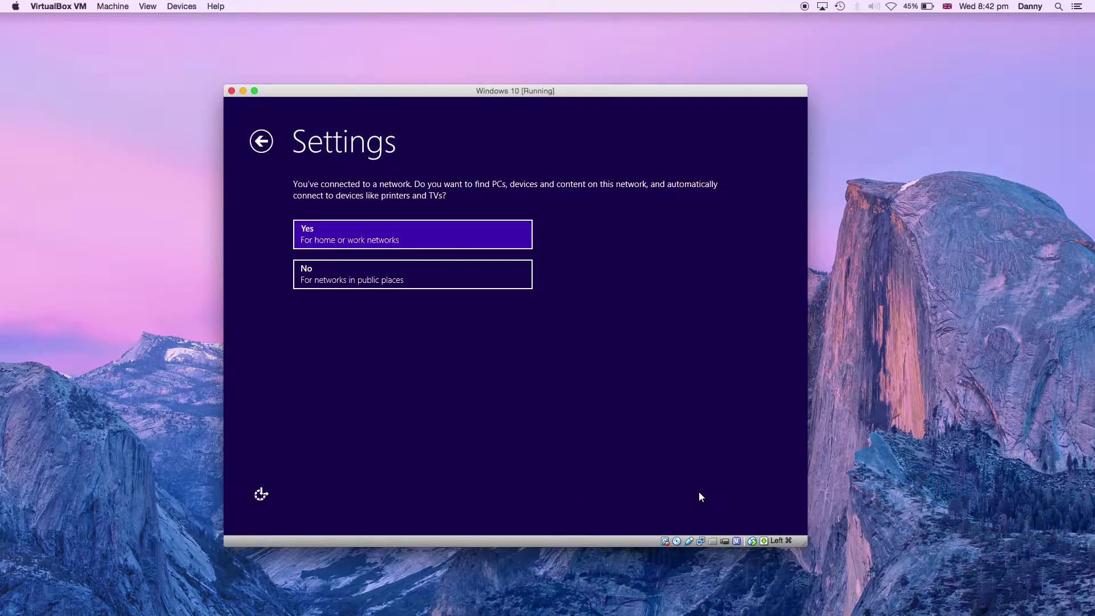
click(471, 276)
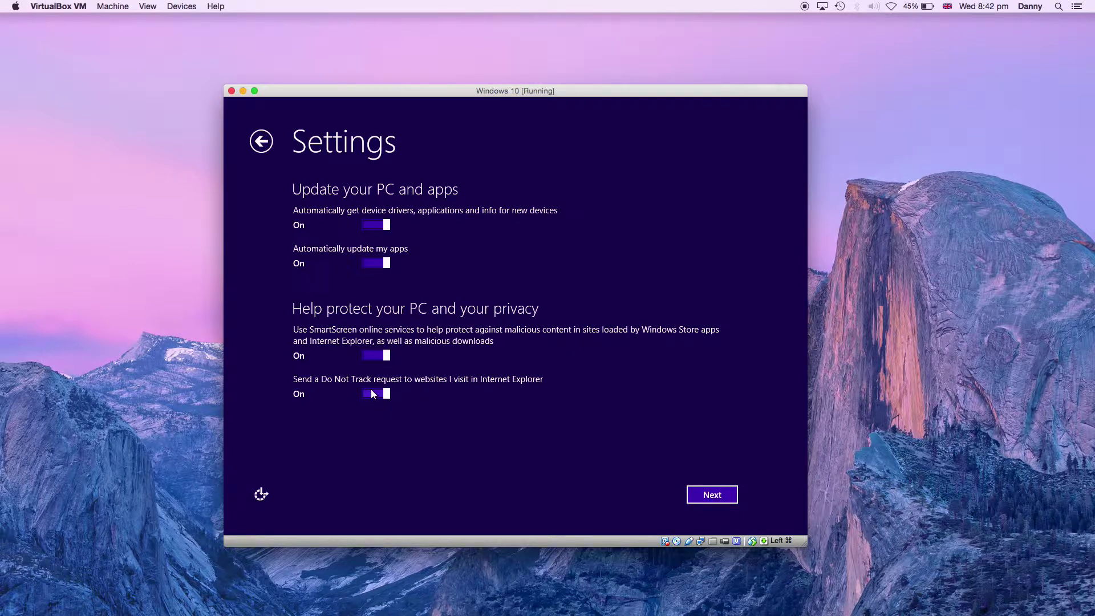
click(702, 495)
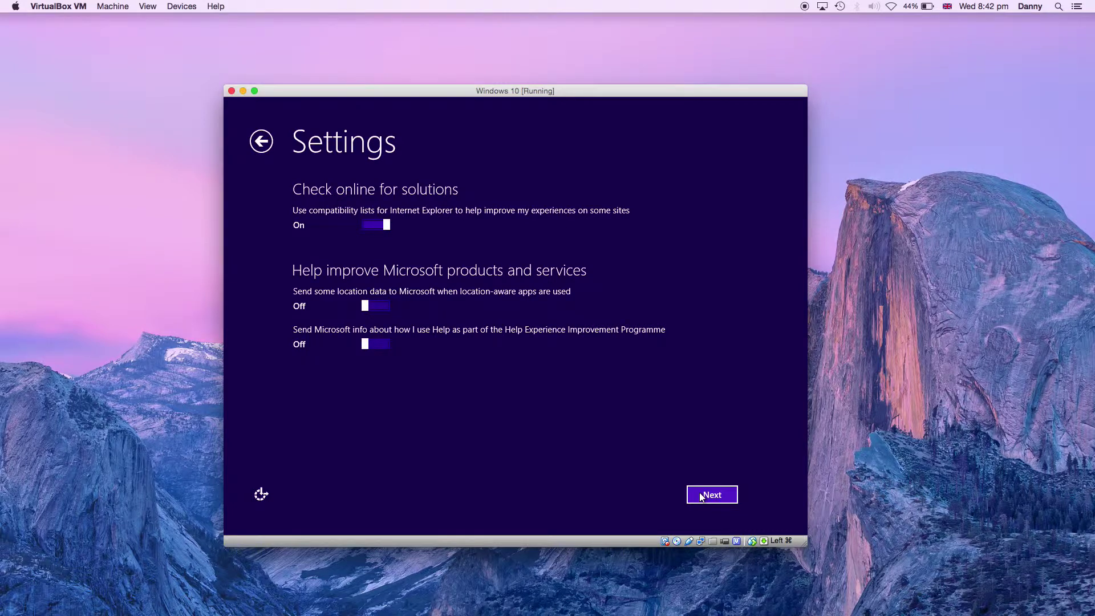
click(701, 496)
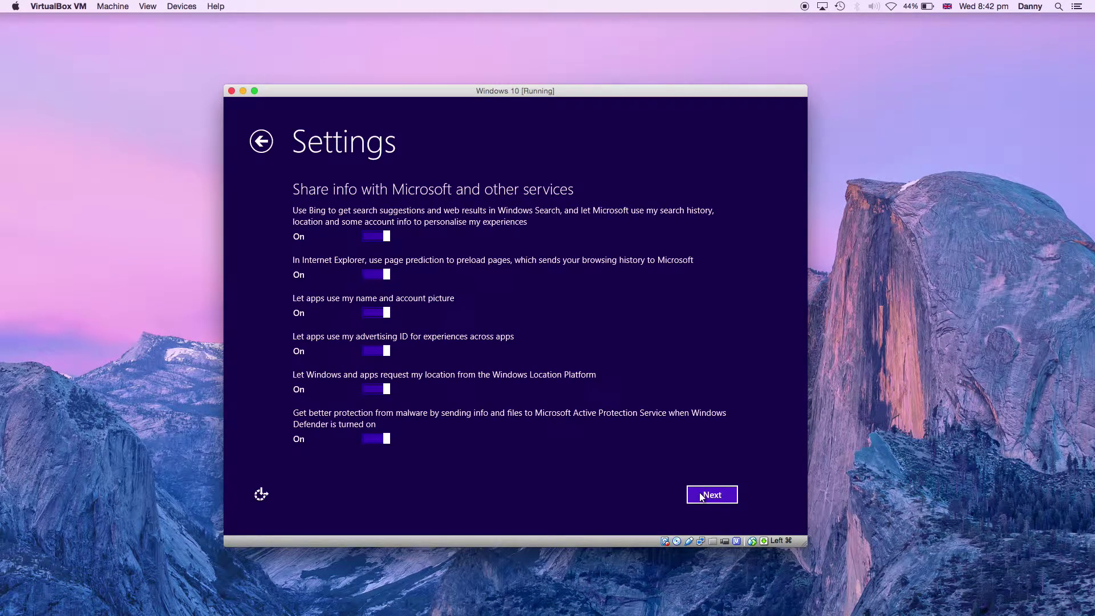
- Switch off Bing search, page prediction, advertising ID and location access, then continue
click(382, 238)
click(386, 274)
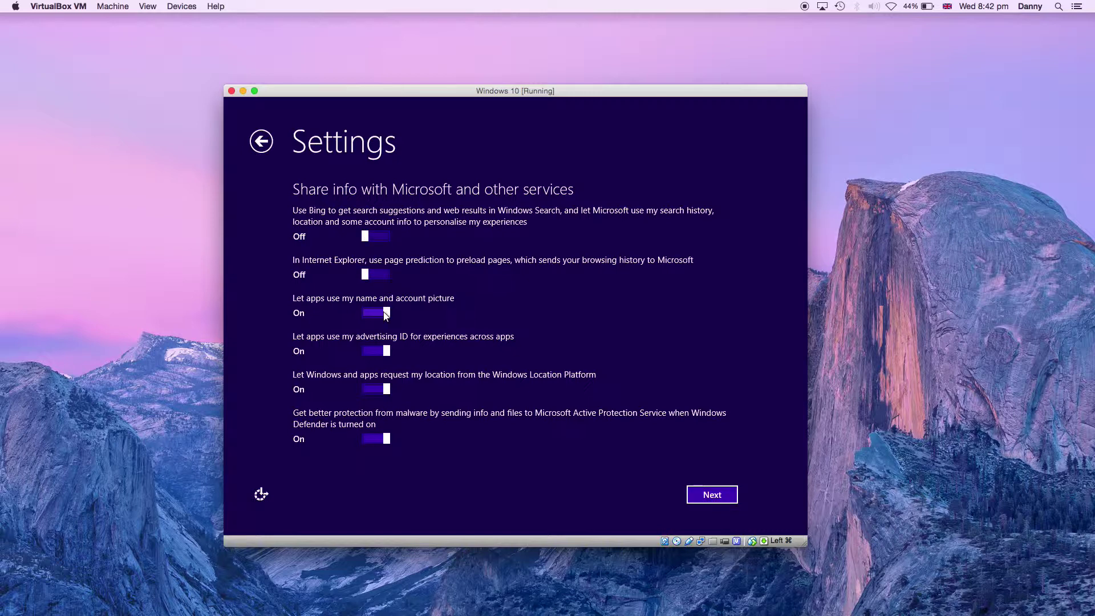
click(386, 353)
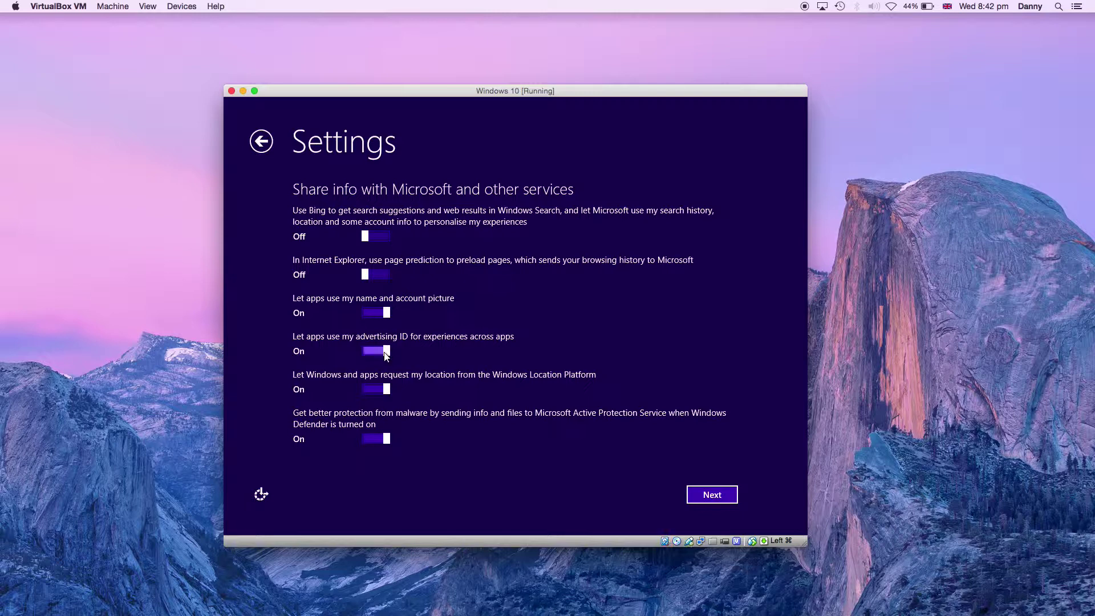
click(386, 388)
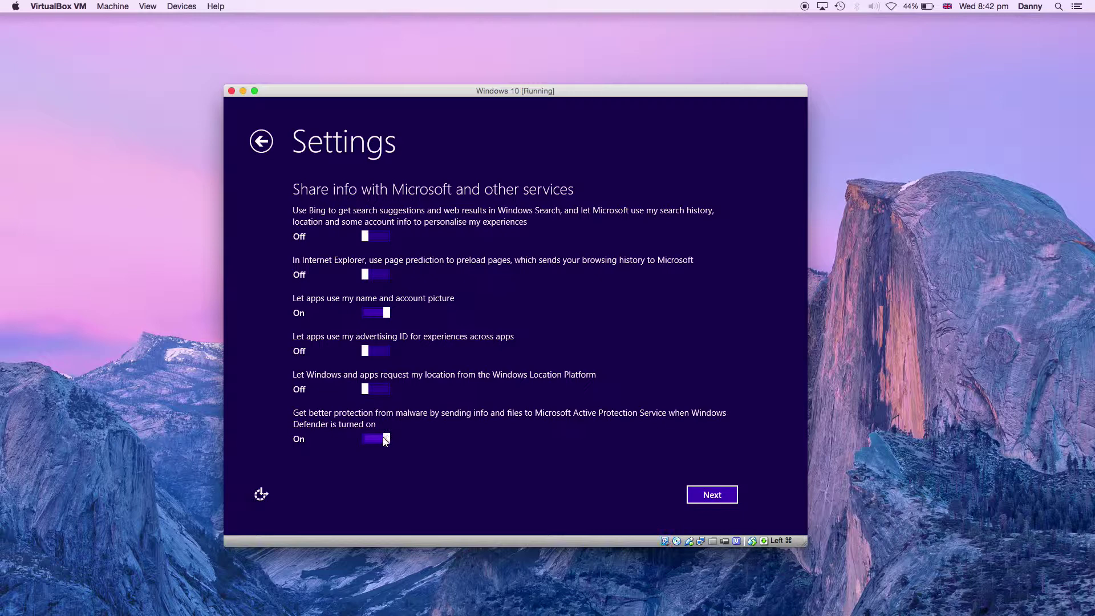
click(692, 498)
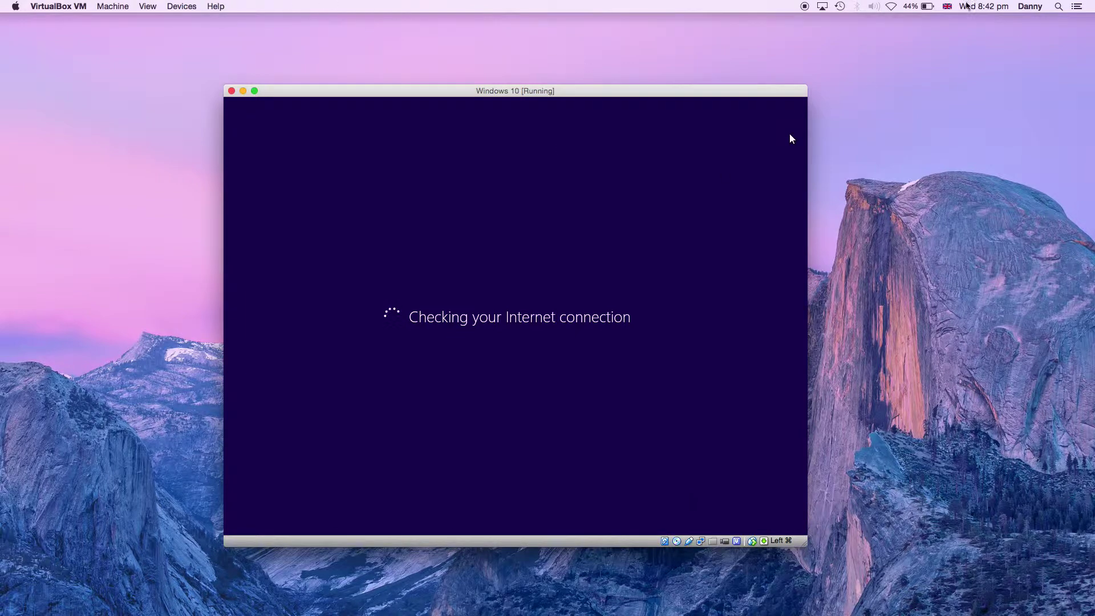
- Turn on the Mac's Wi-Fi from the menu bar so setup can go online
click(894, 5)
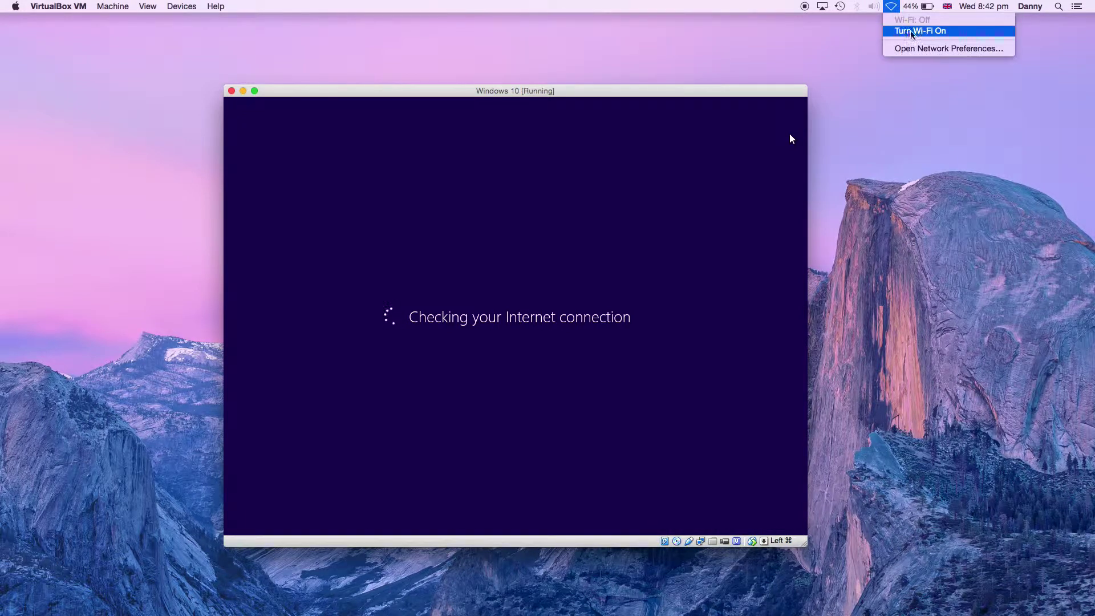
click(911, 35)
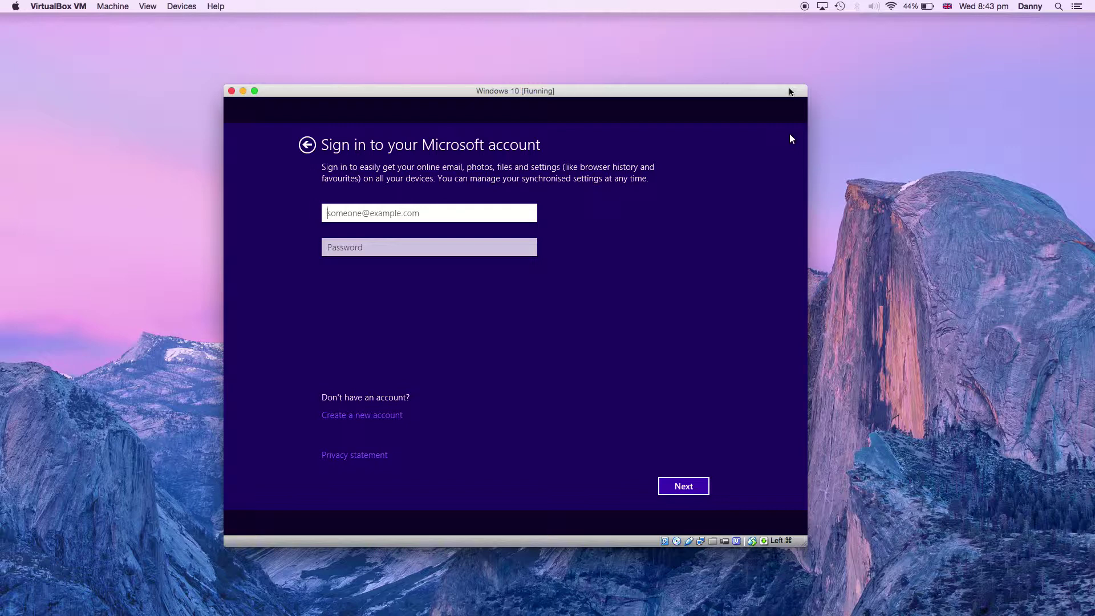
- Go back through the setup pages to Express settings and accept them
click(303, 145)
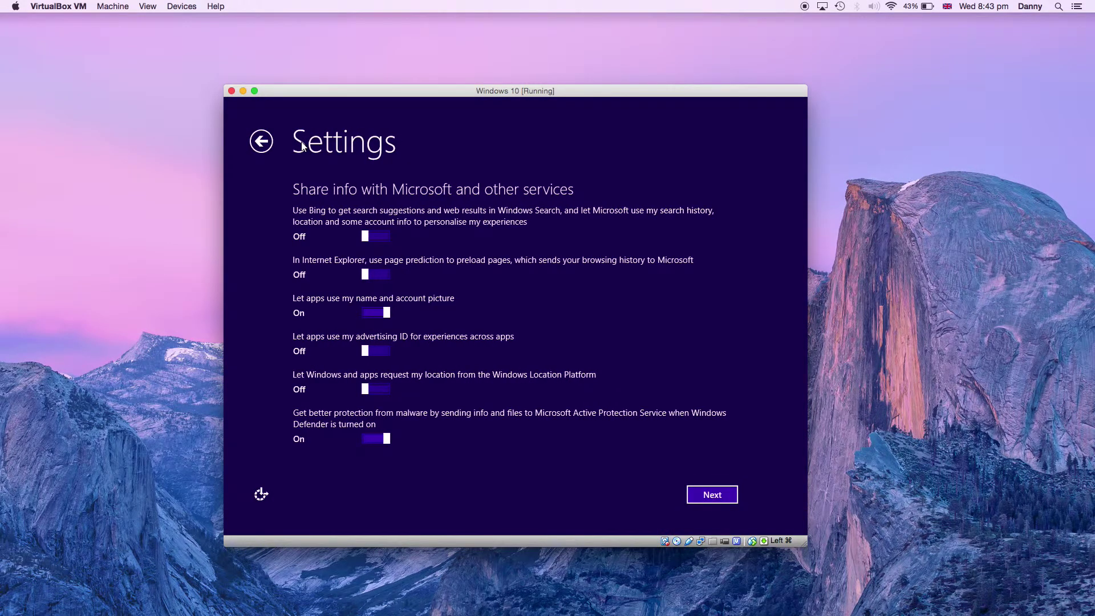
click(270, 147)
click(270, 147)
click(270, 148)
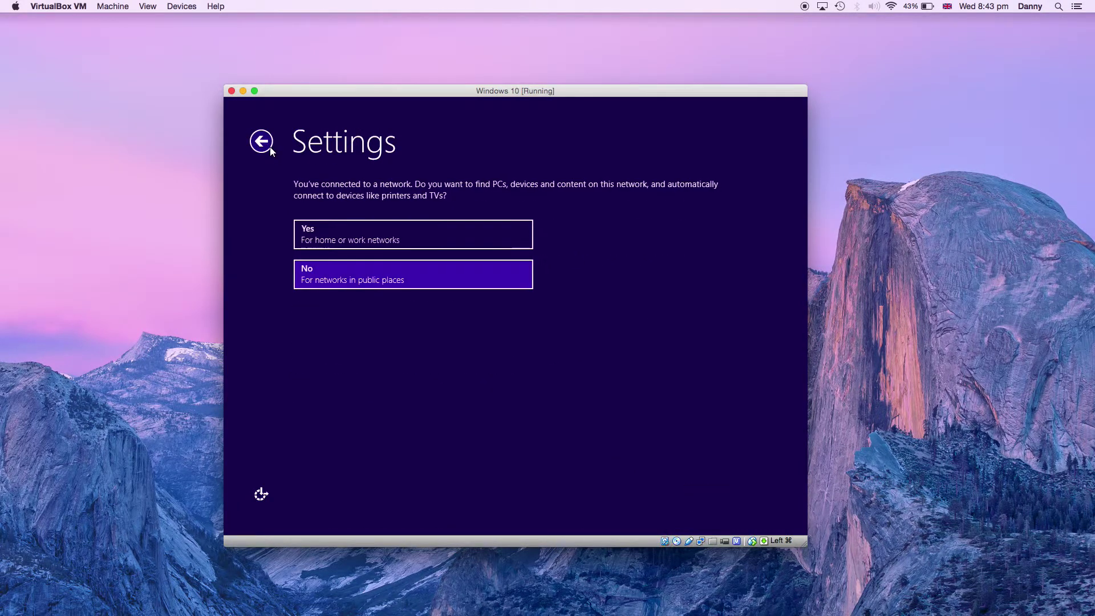
click(270, 147)
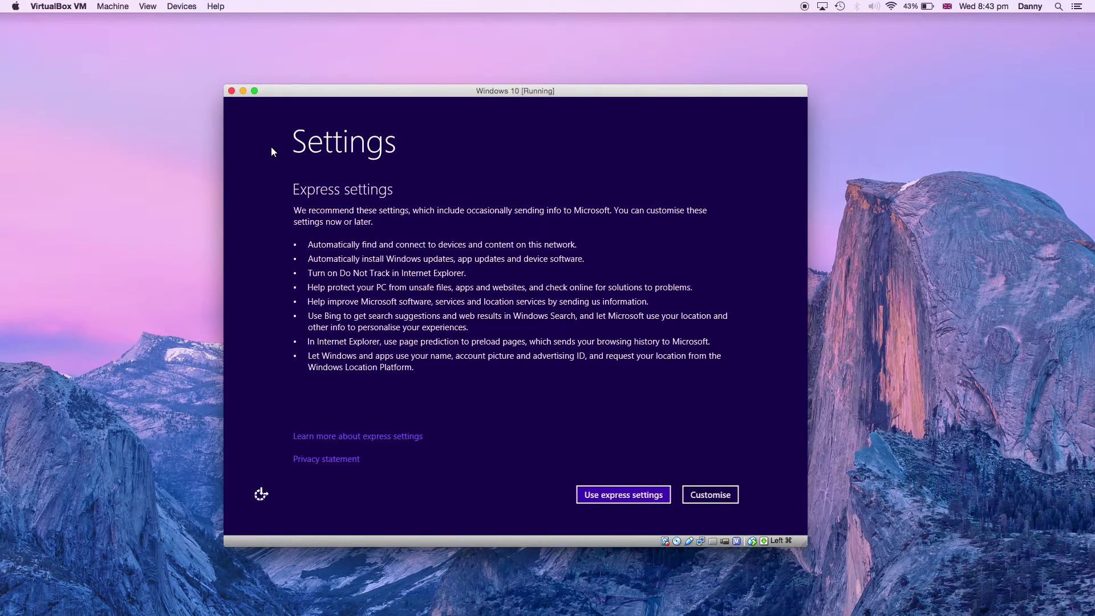
click(579, 492)
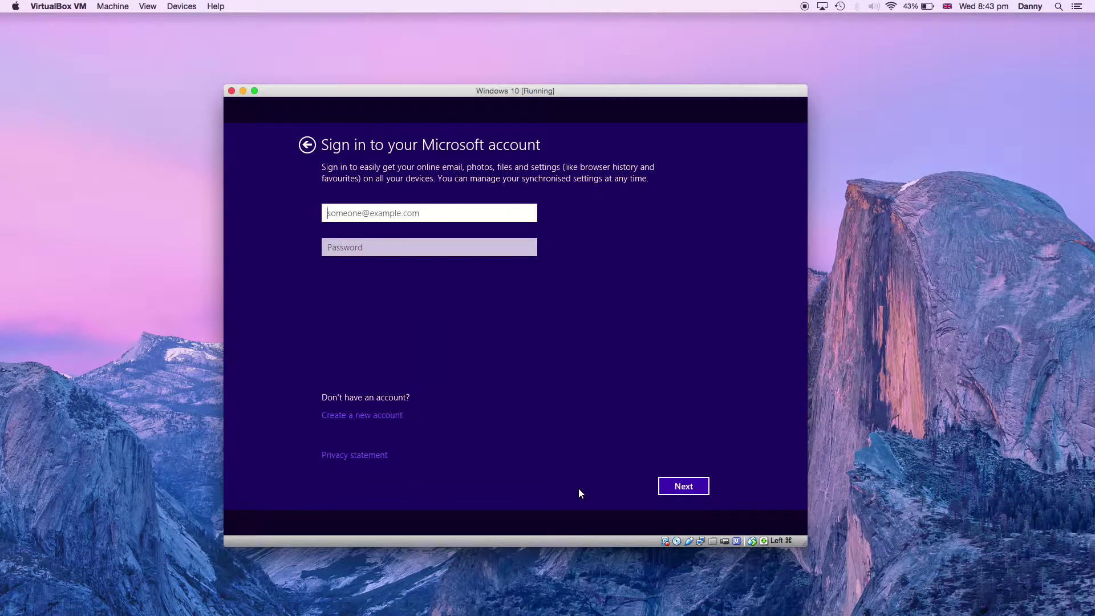
- Sign in with the Microsoft account e-mail address and password
click(390, 416)
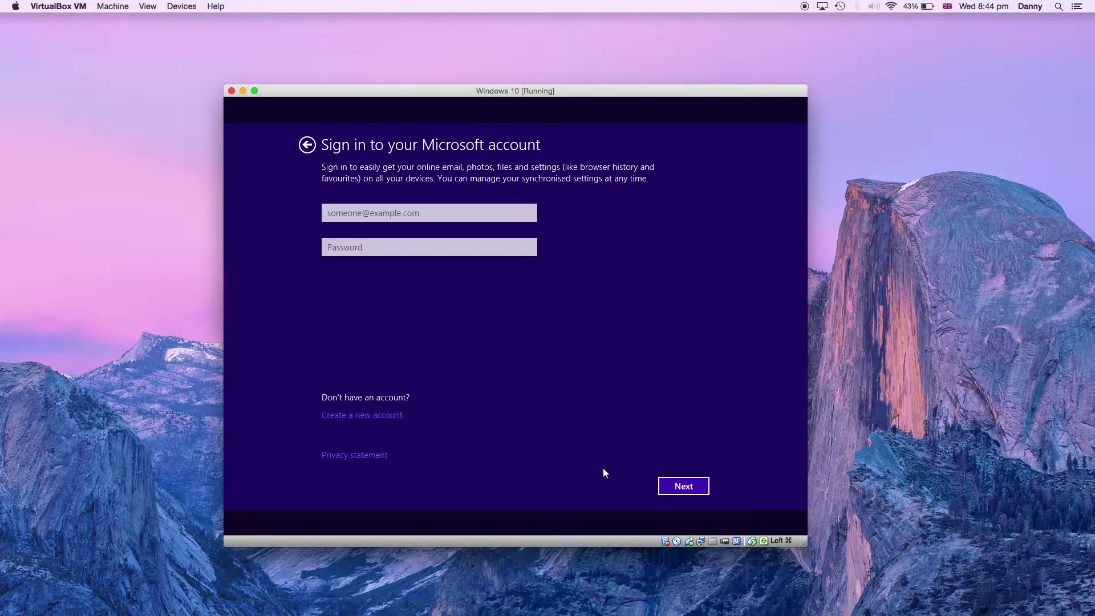
click(671, 486)
click(671, 486)
click(671, 486)
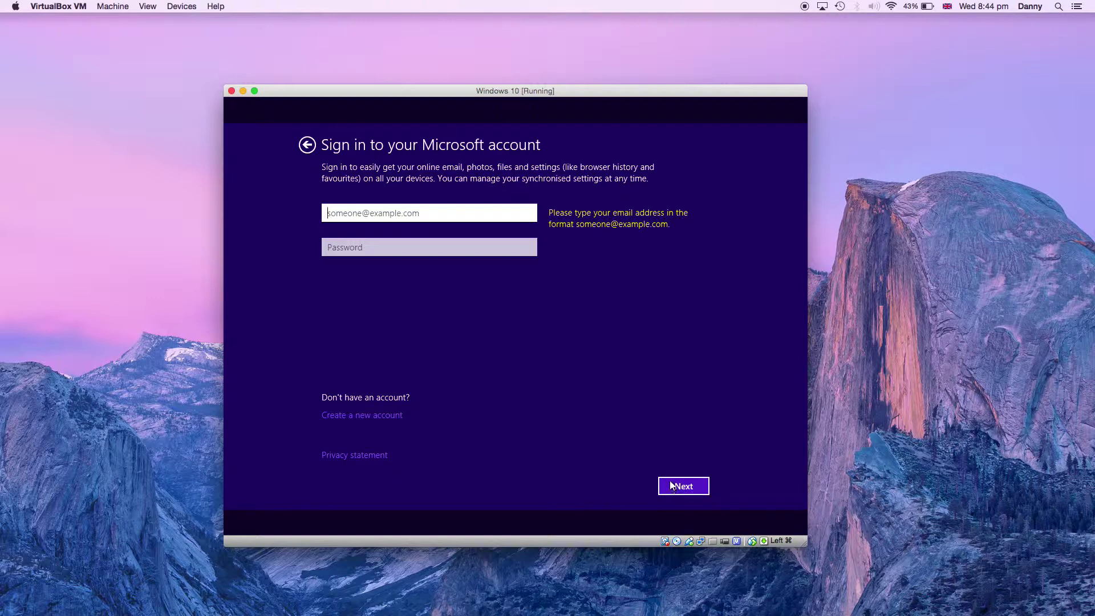
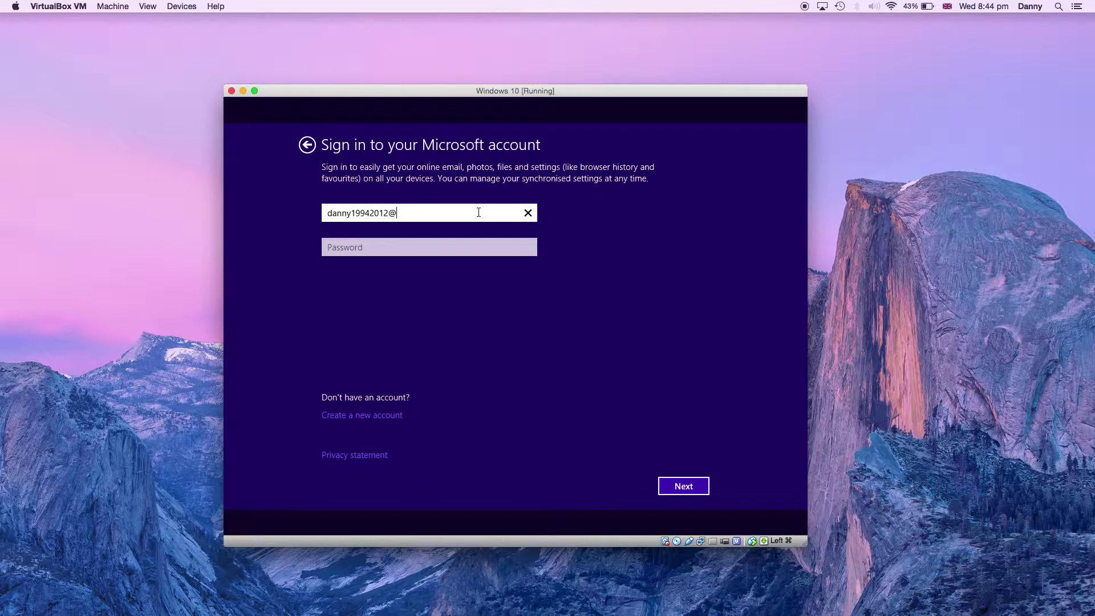
key(Return)
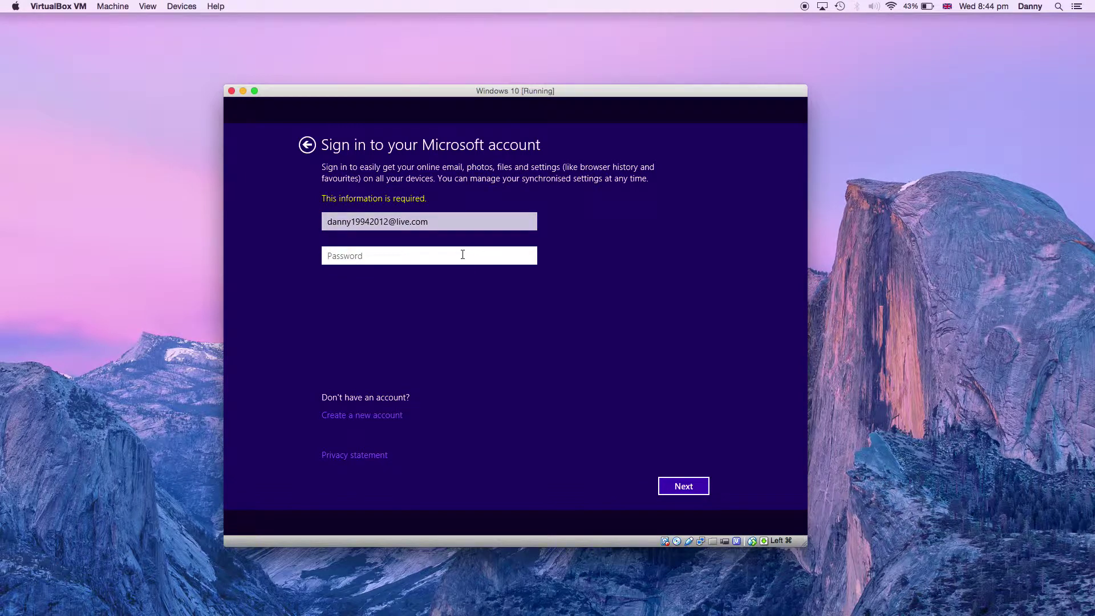
text(***********)
key(Return)
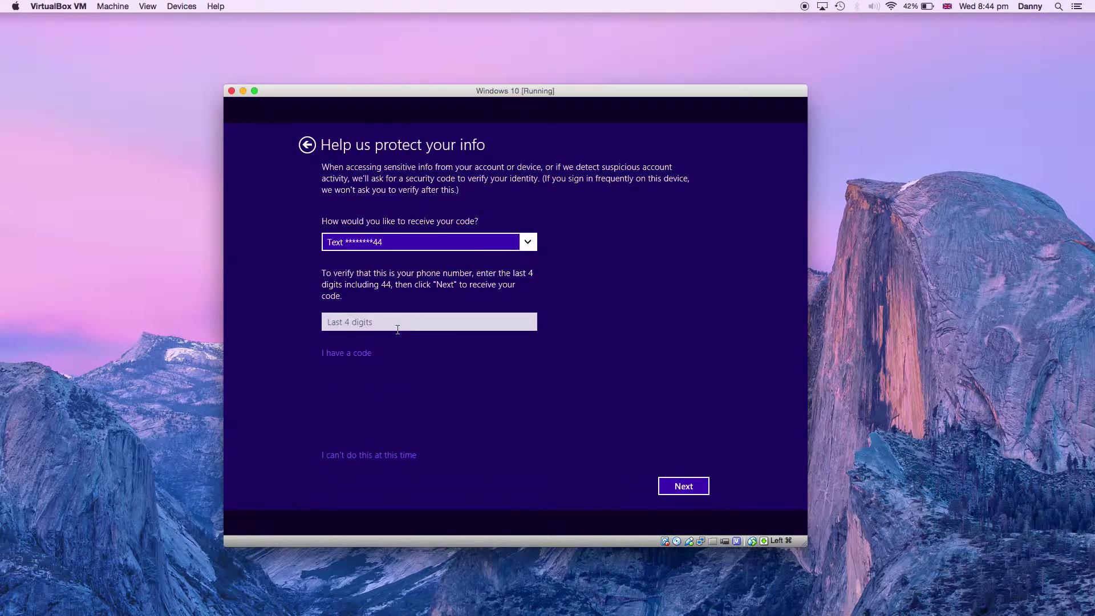
- Skip the security-code verification and set the guest up as a new PC
click(380, 457)
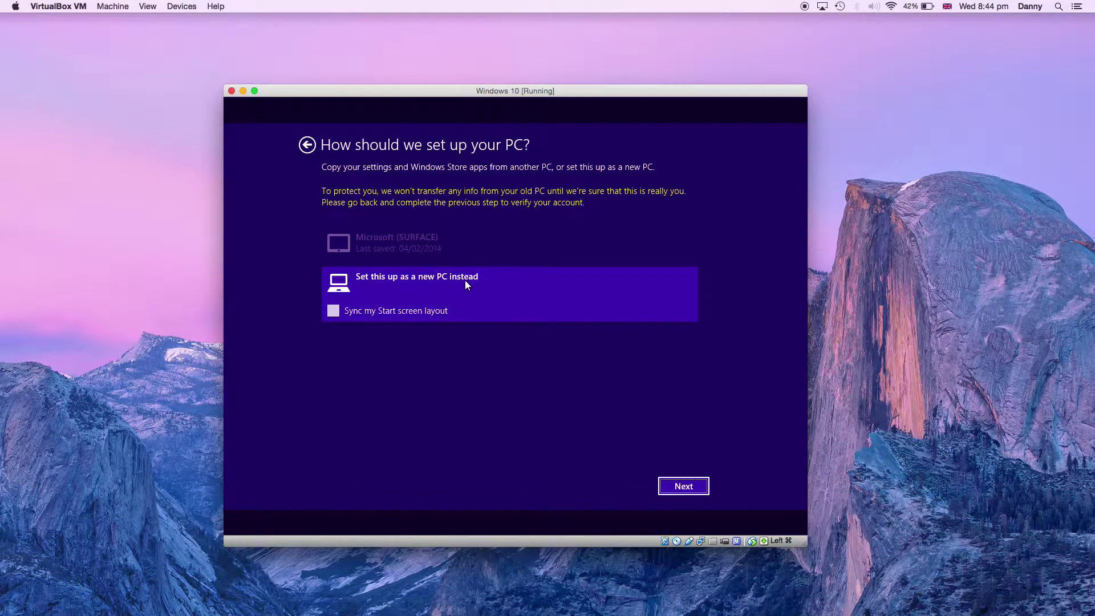
click(670, 487)
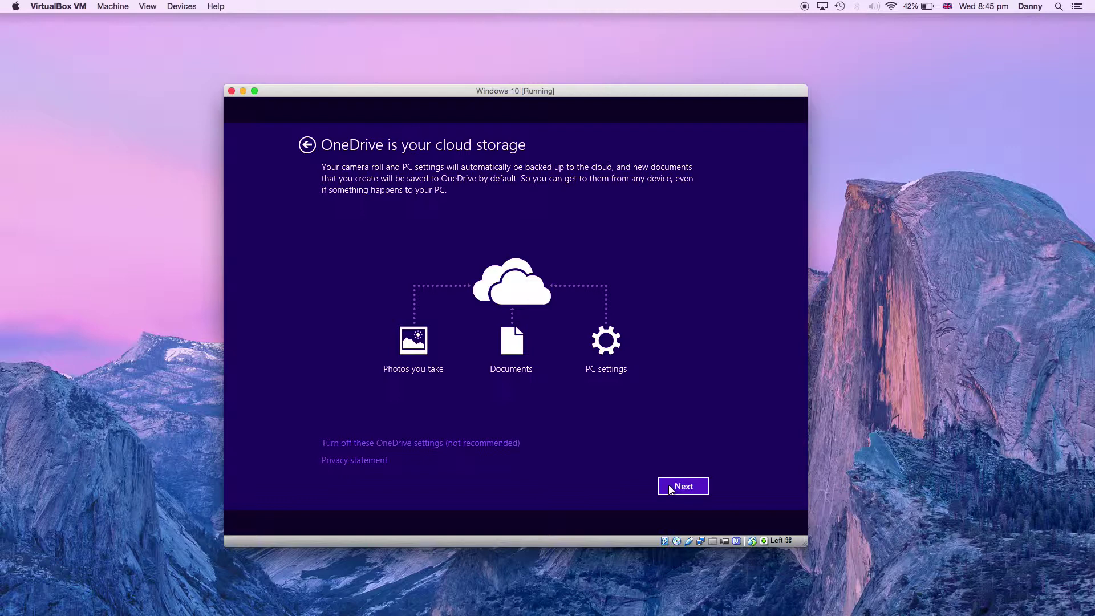
- Turn off the OneDrive backup settings and let setup finish to the build 9841 desktop
click(471, 444)
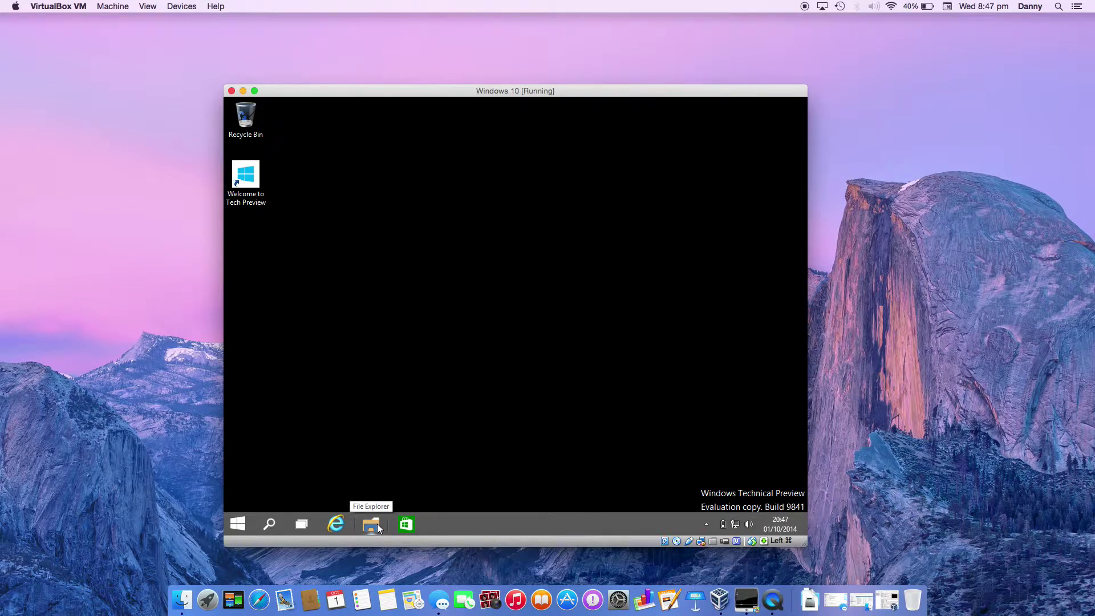
- In the Start menu, shuffle the Store and Mail tiles, resize Mail to Wide, then close Start
click(239, 525)
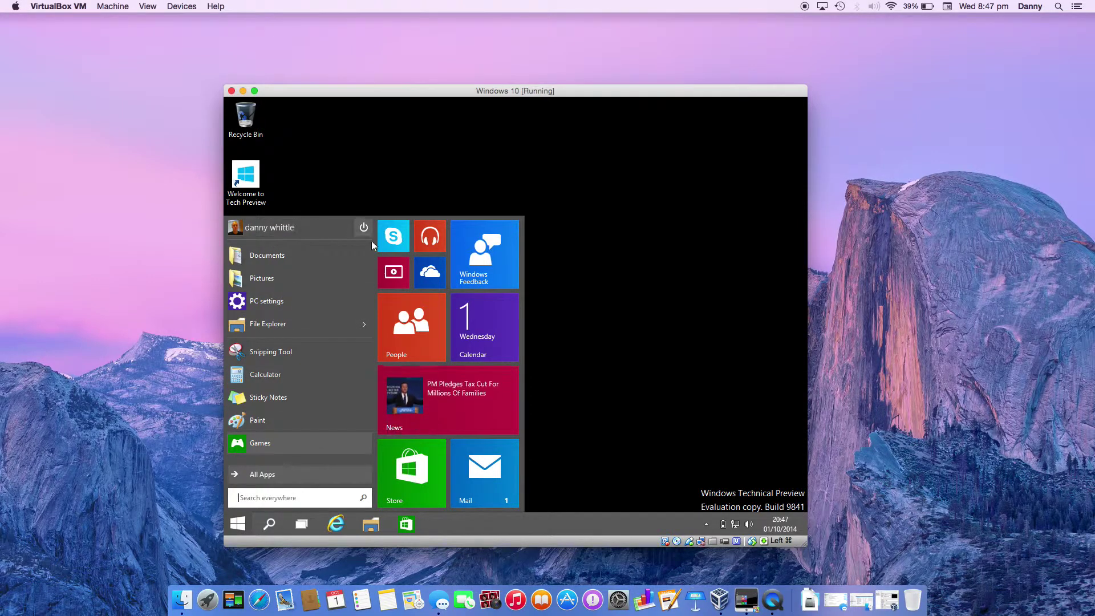
mouse_move(416, 495)
mouse_down()
mouse_move(447, 399)
mouse_move(386, 498)
mouse_move(406, 487)
mouse_up()
mouse_move(488, 474)
mouse_down()
mouse_move(518, 454)
mouse_move(556, 452)
mouse_move(485, 484)
mouse_up()
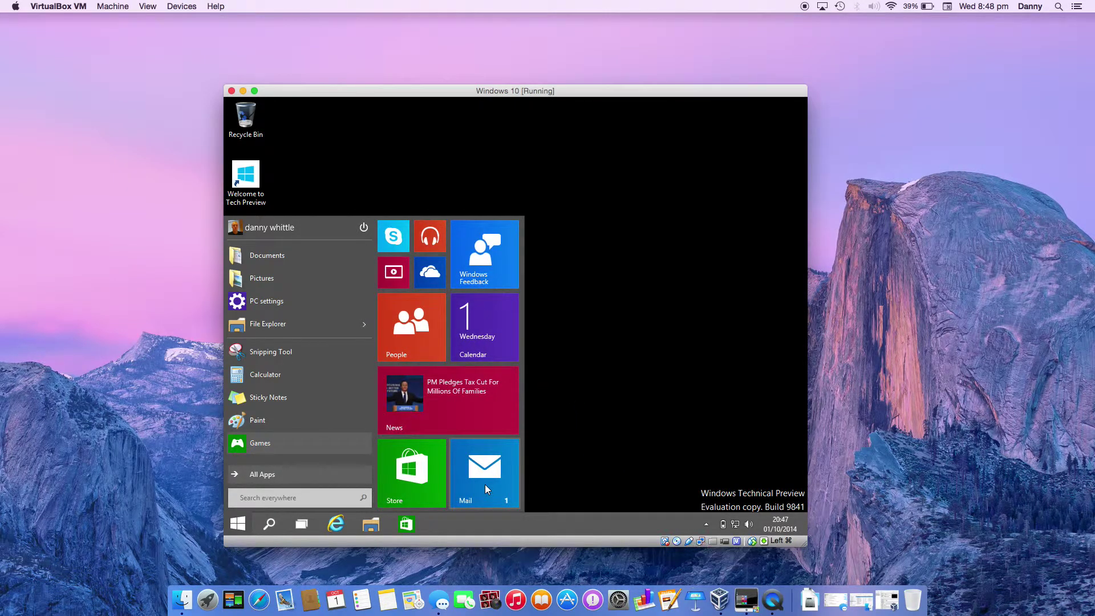
right_click(484, 474)
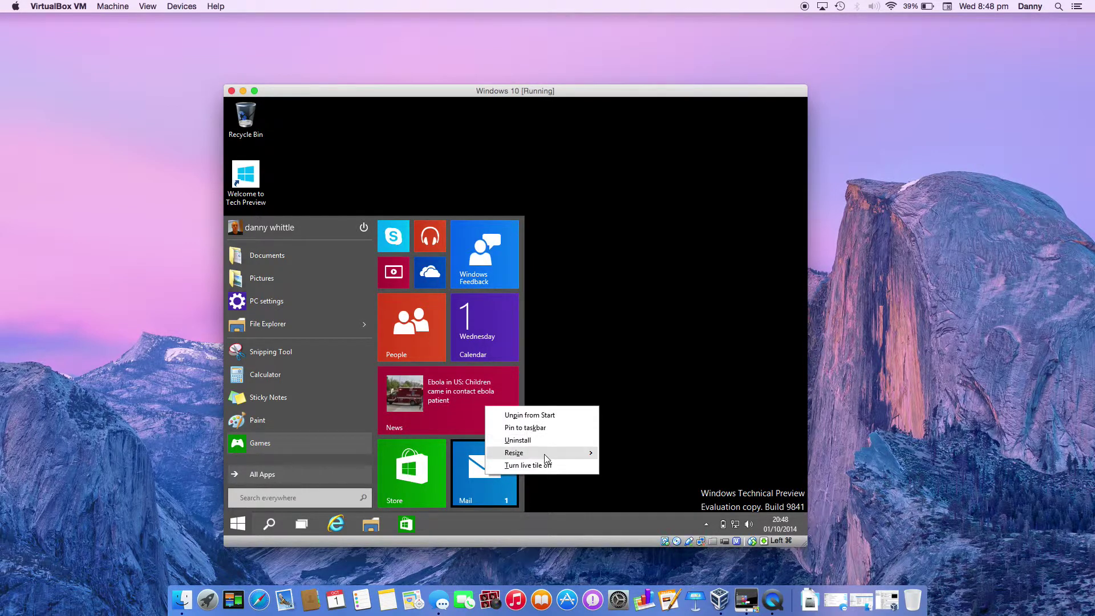
mouse_move(546, 458)
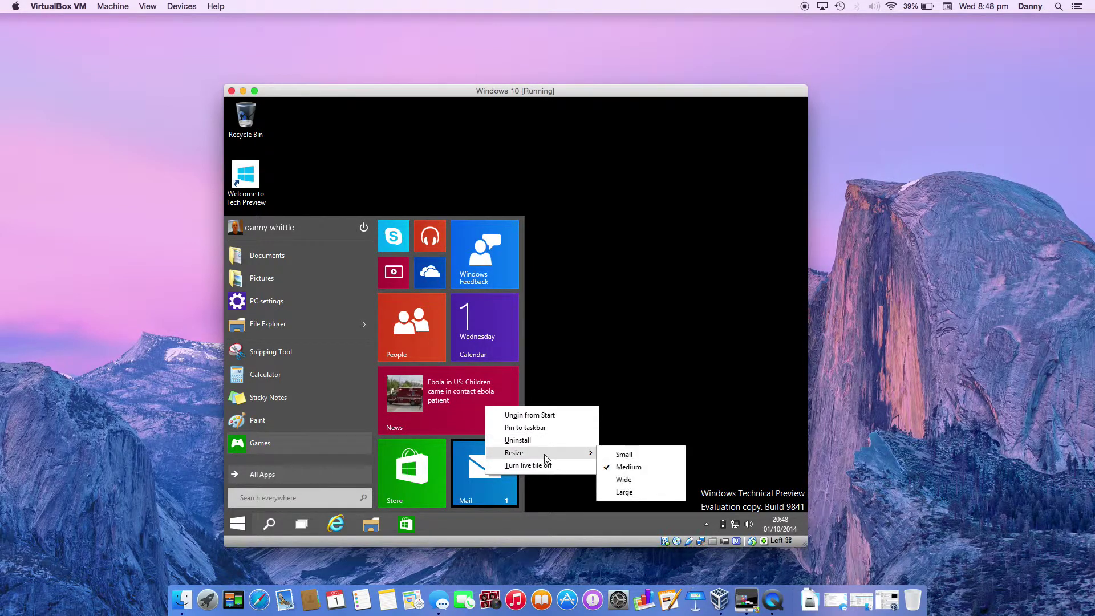
click(619, 481)
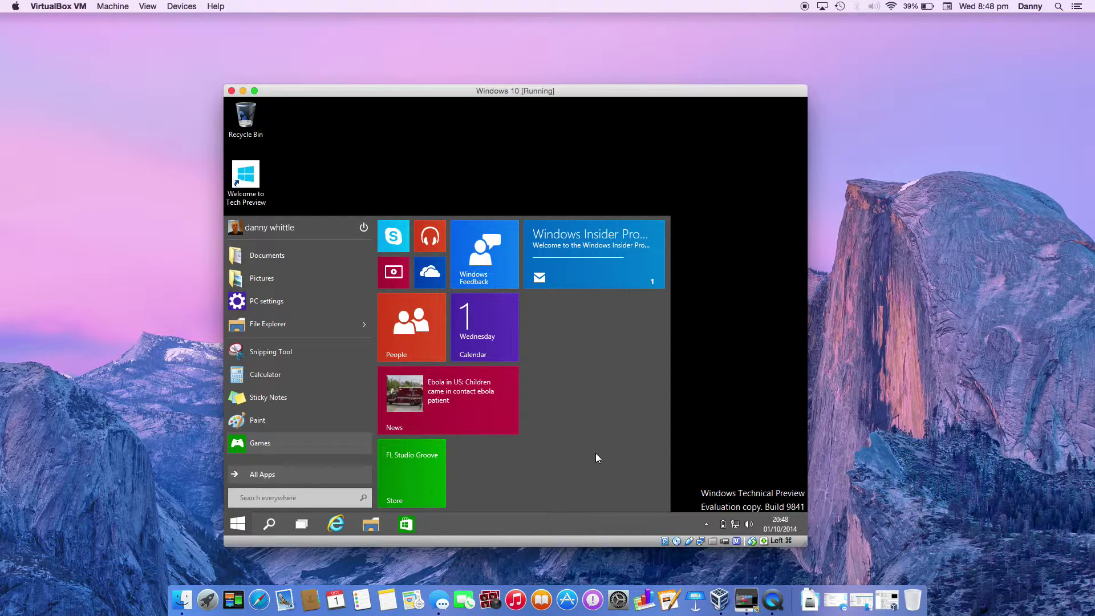
click(540, 185)
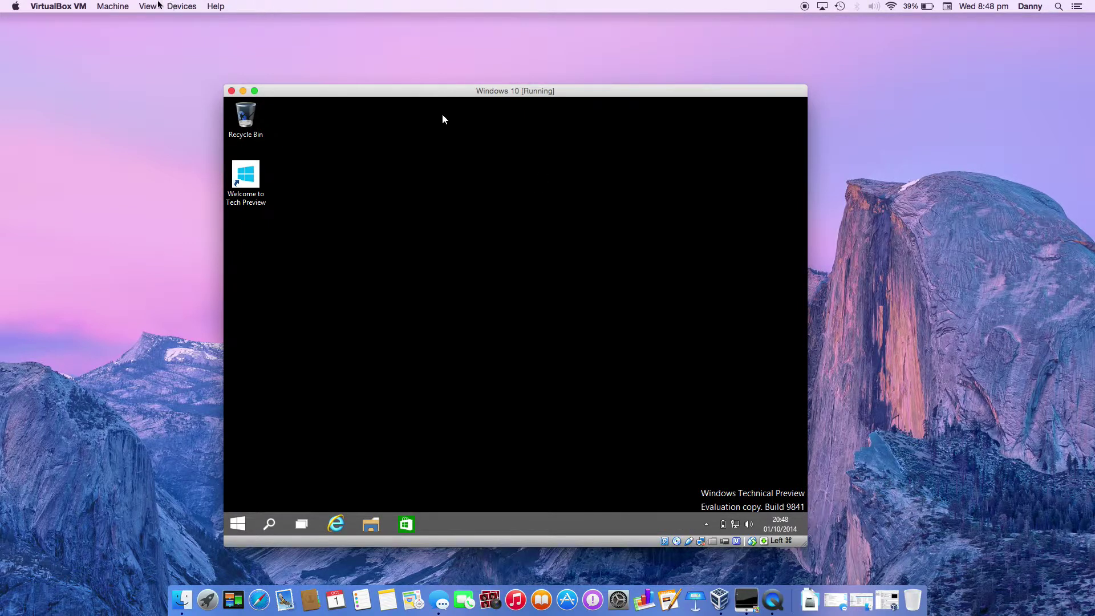
- Insert the Guest Additions CD and run VBoxWindowsAdditions-amd64 from CD Drive (D:) in File Explorer
click(181, 6)
click(370, 523)
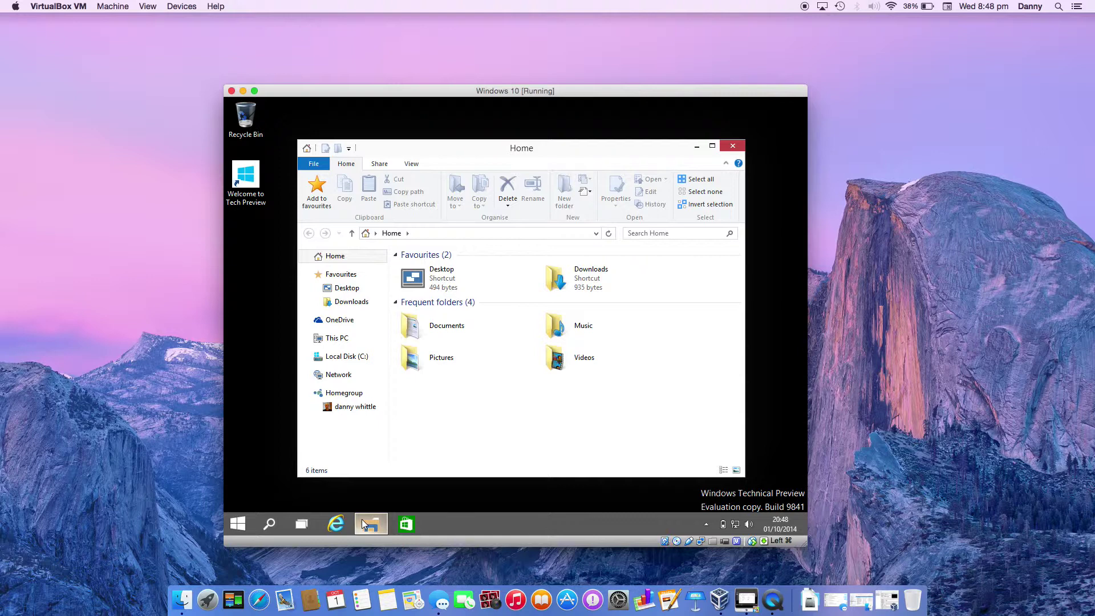
click(329, 340)
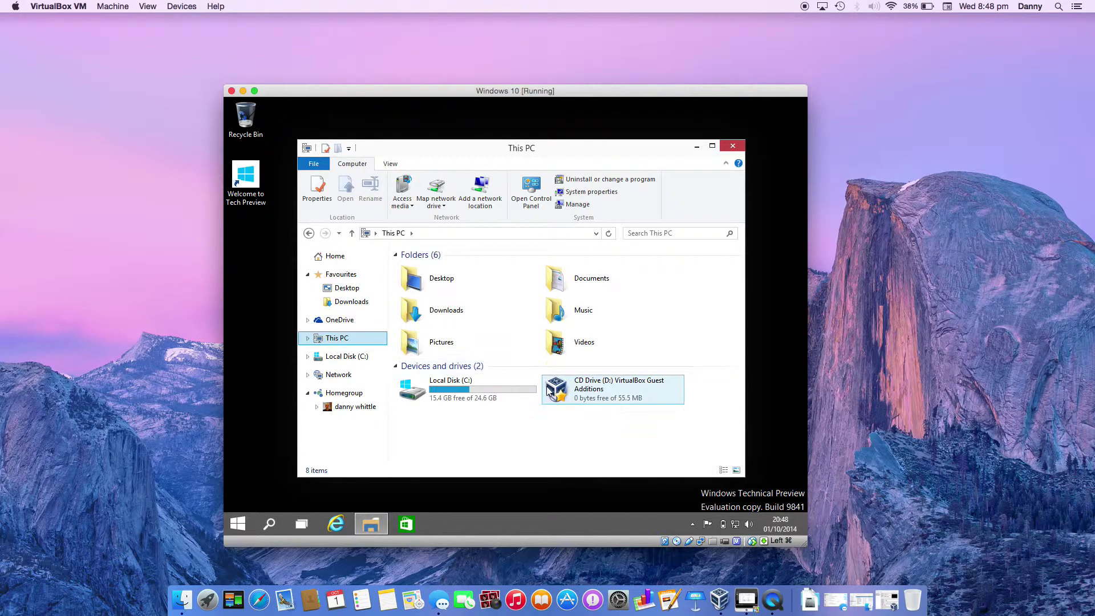
double_click(547, 390)
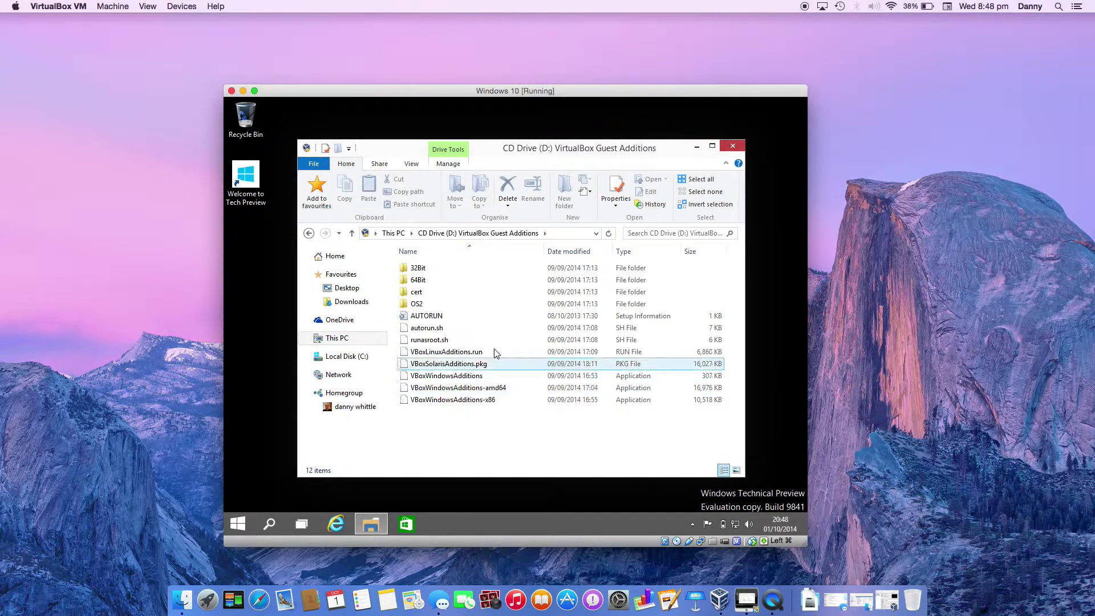
click(497, 388)
double_click(497, 388)
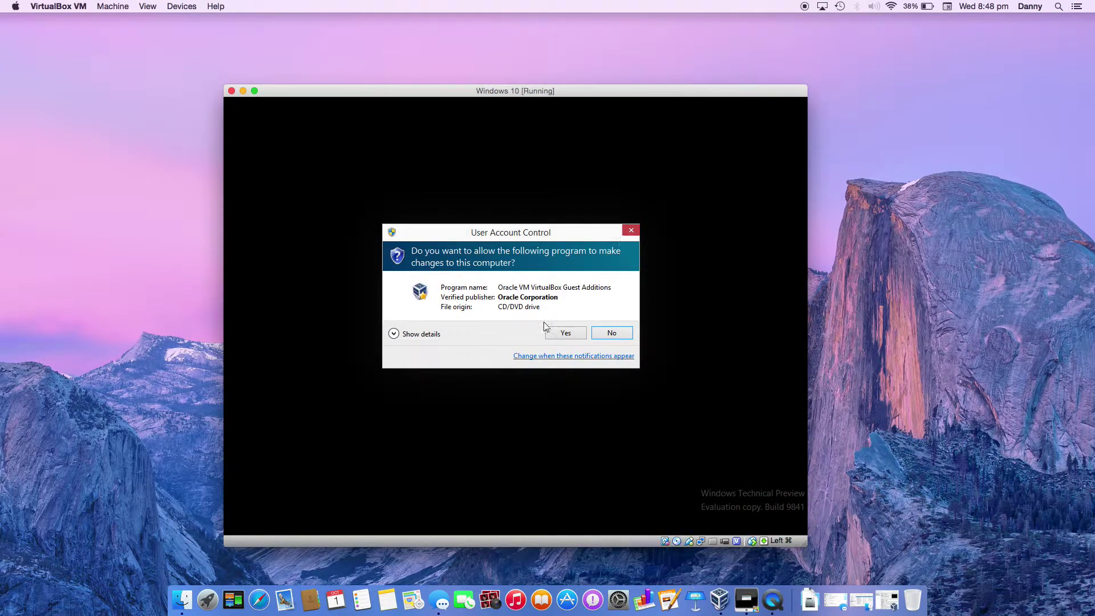
- Approve UAC, run Guest Additions 4.3.16 setup with defaults, dismiss the unsupported-Windows error and close the wizard
click(565, 333)
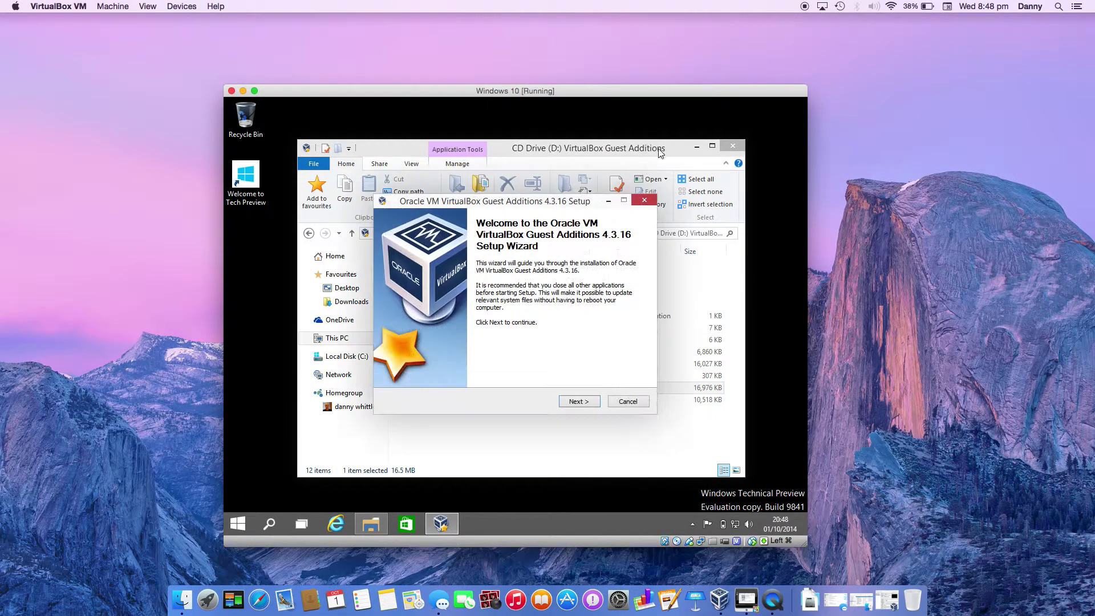
click(697, 147)
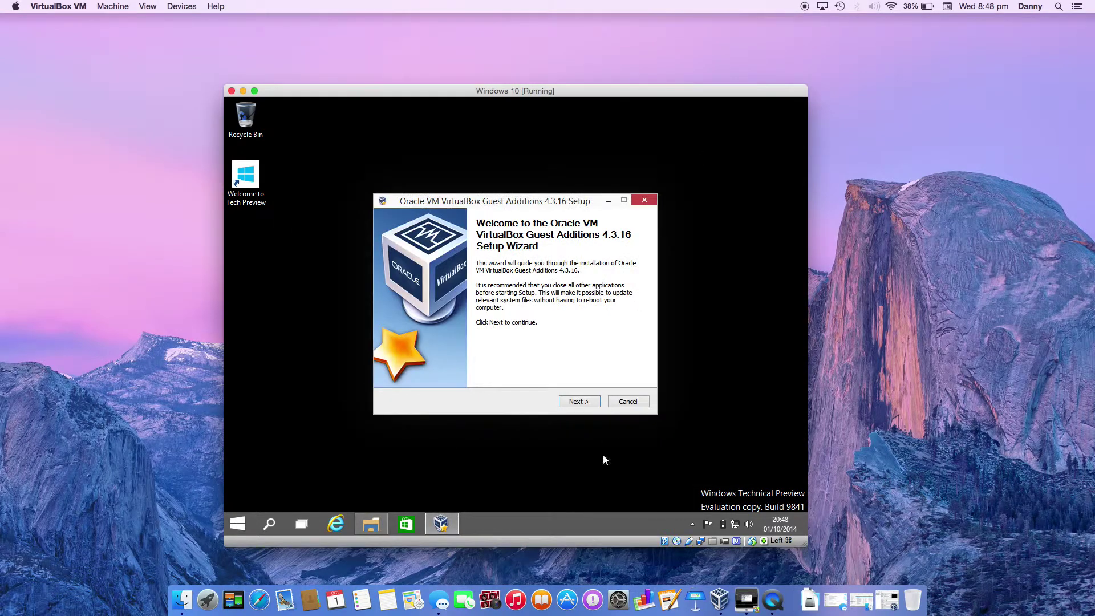
click(579, 401)
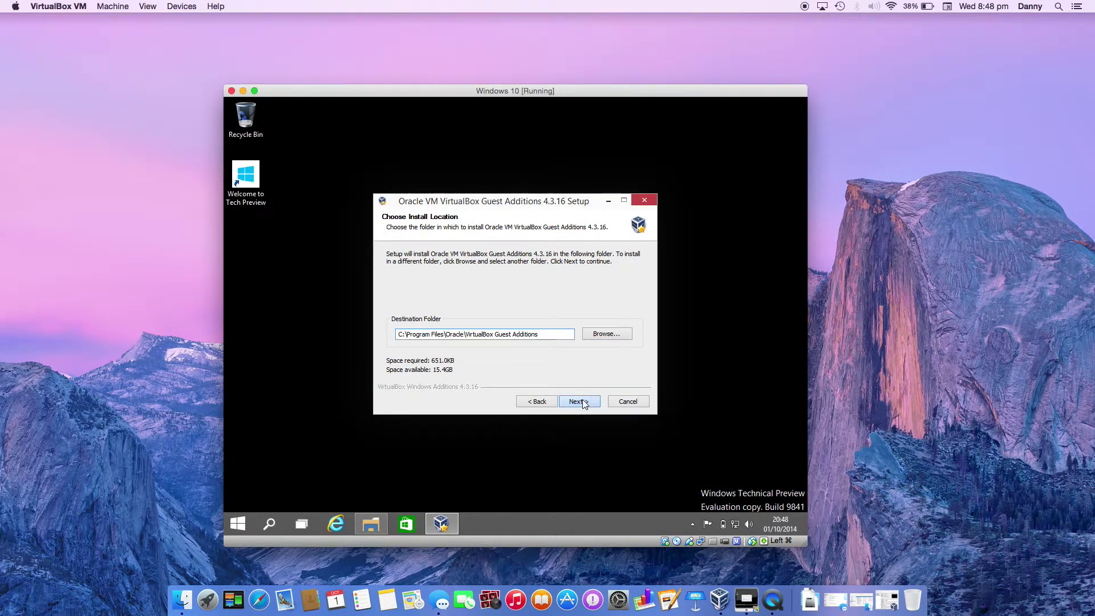
click(582, 401)
click(580, 401)
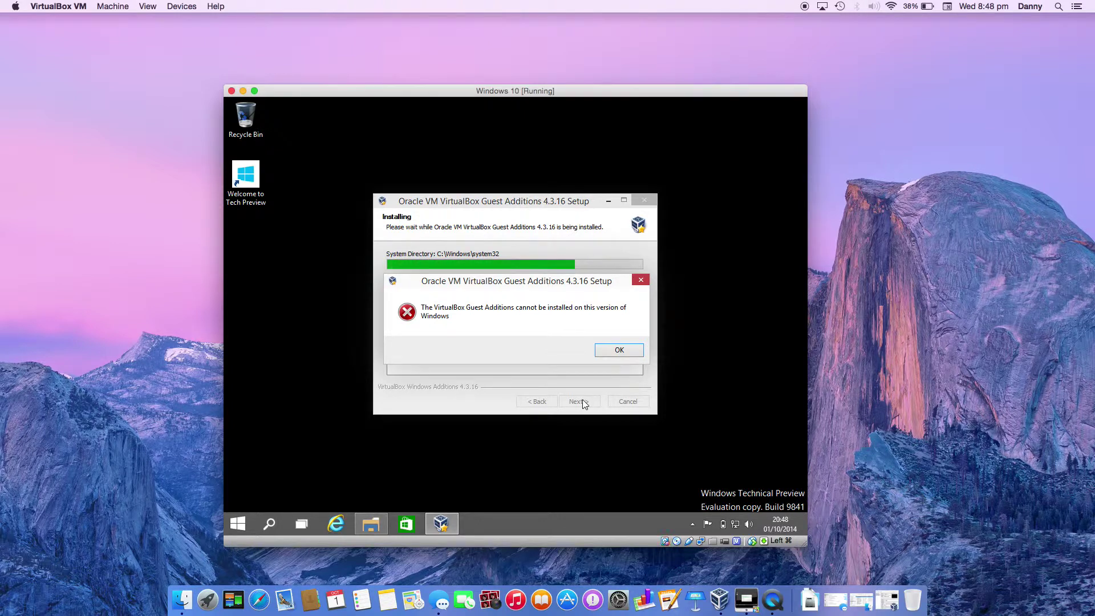
click(632, 350)
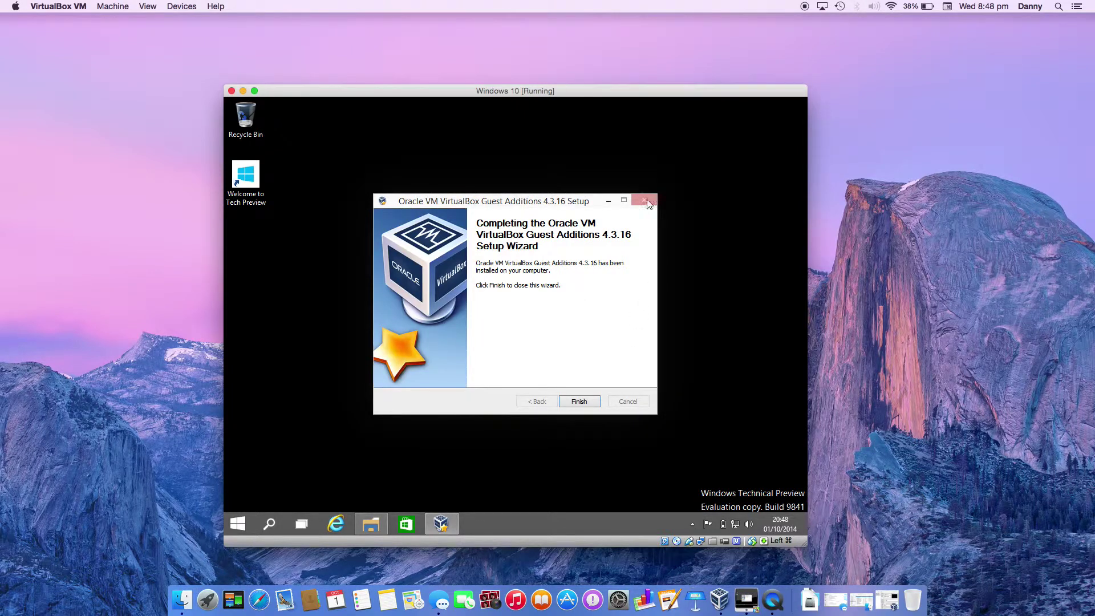
click(586, 402)
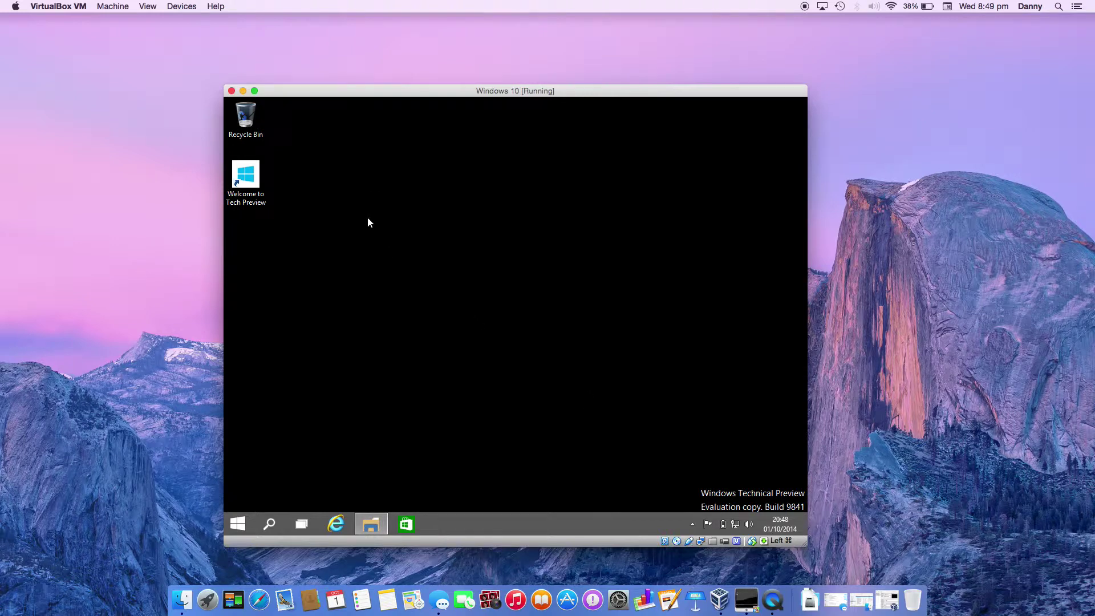
- View the Welcome to Tech Preview page in Internet Explorer, minimize it, and open Start
click(264, 198)
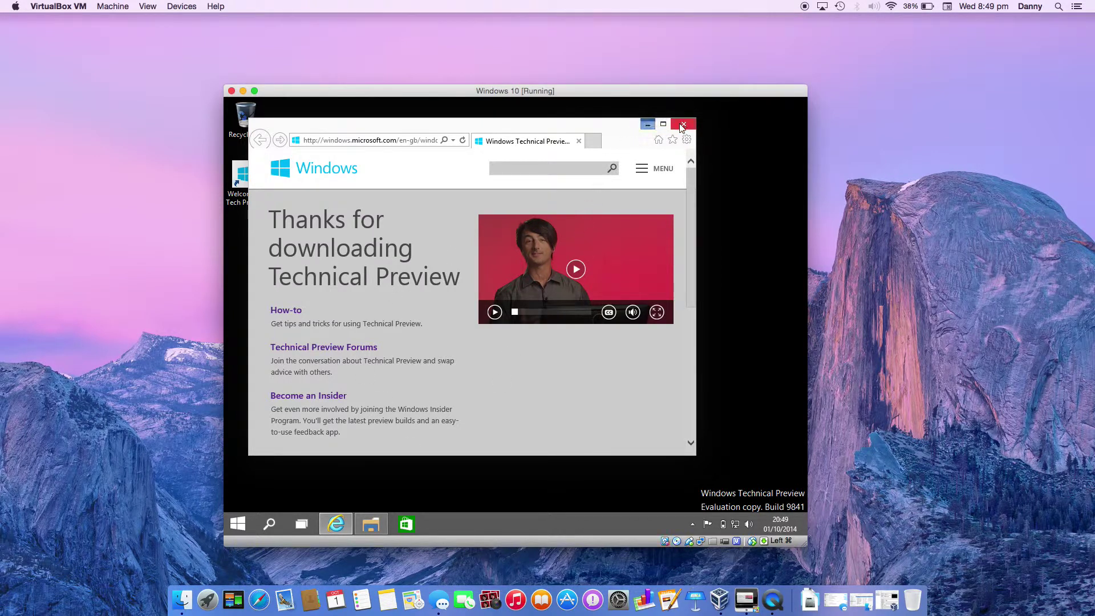
click(649, 124)
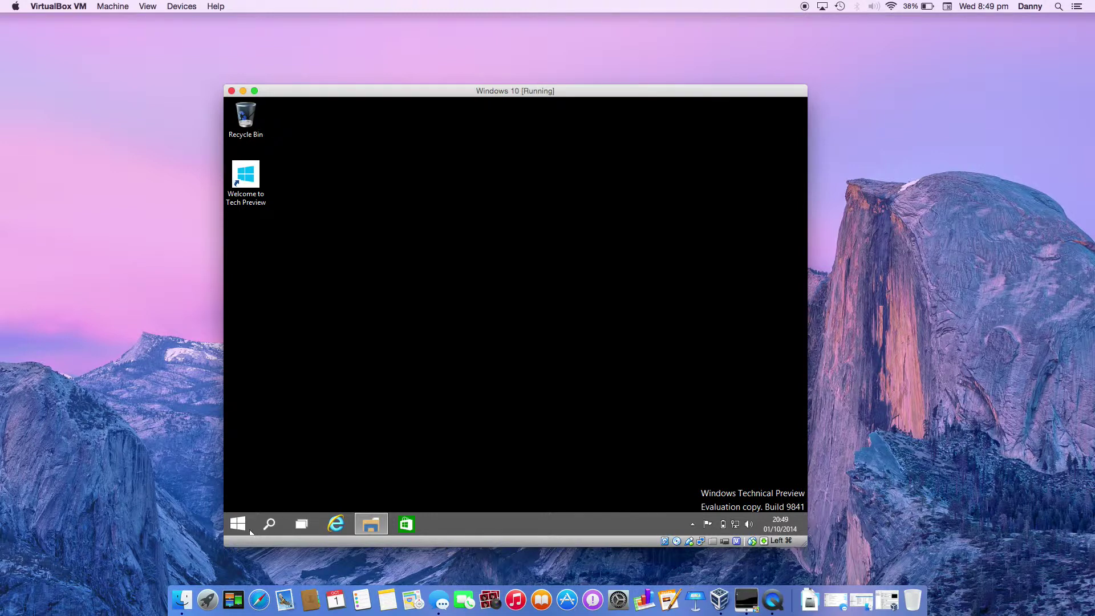
click(240, 530)
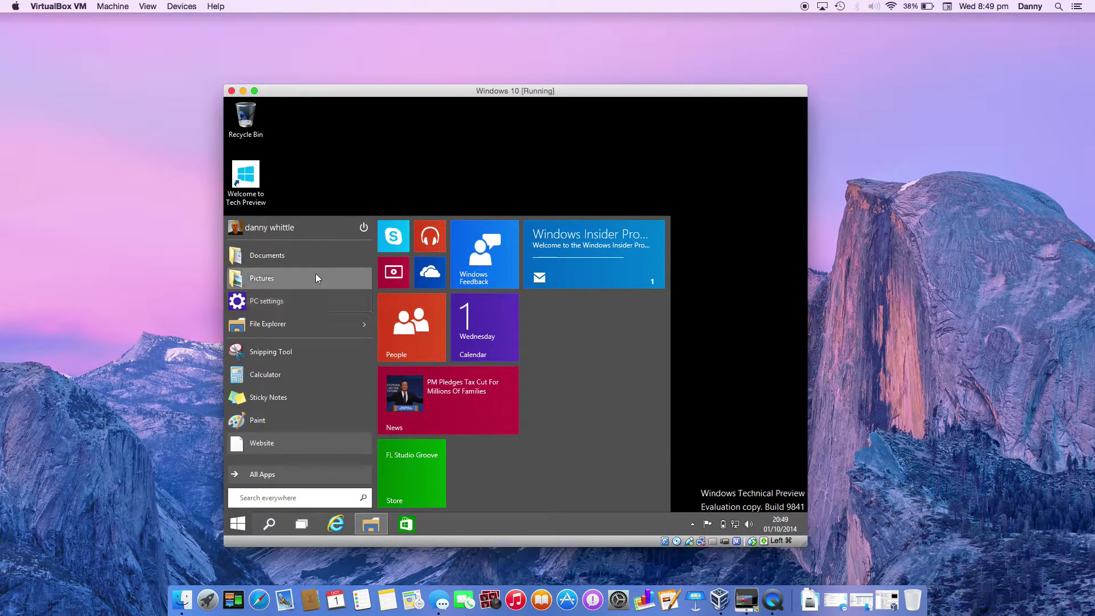
- Open Documents maximized, then view Local Disk (C:), Network and This PC before closing Explorer
click(313, 251)
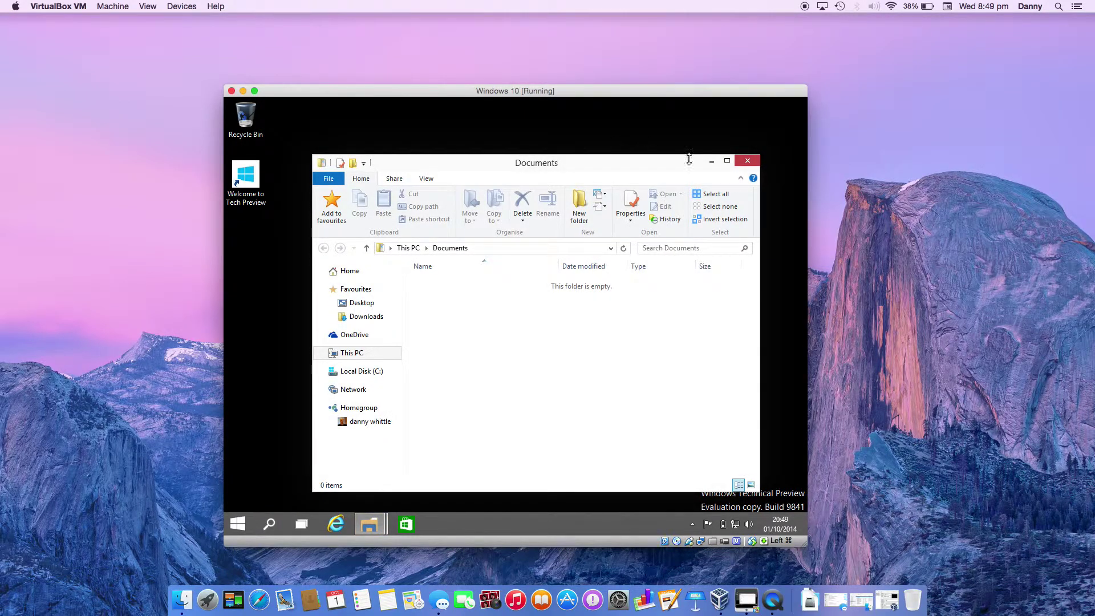
click(727, 162)
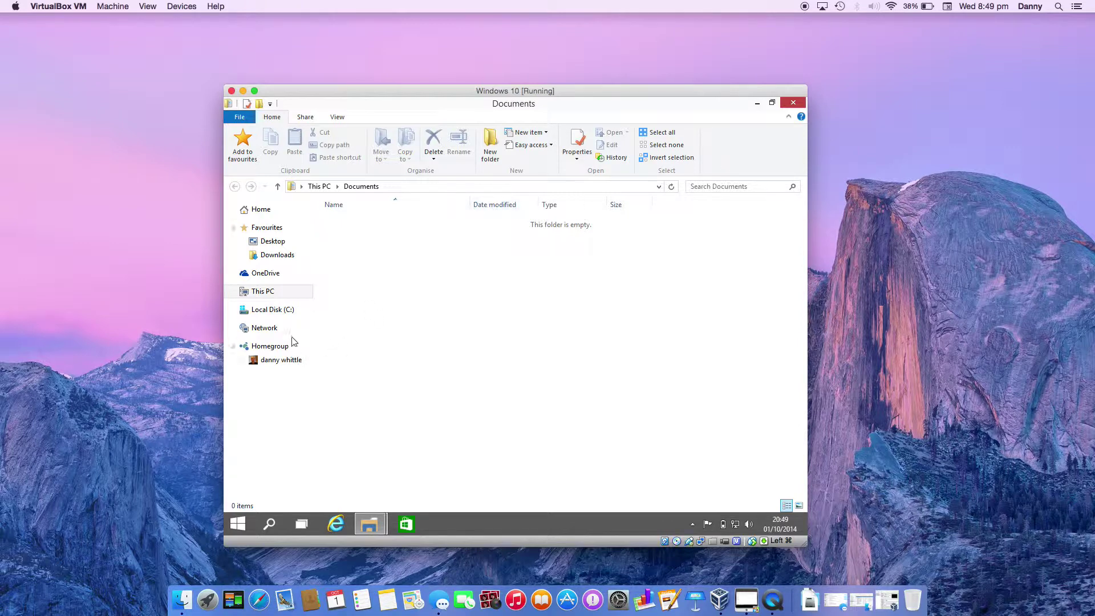
click(284, 311)
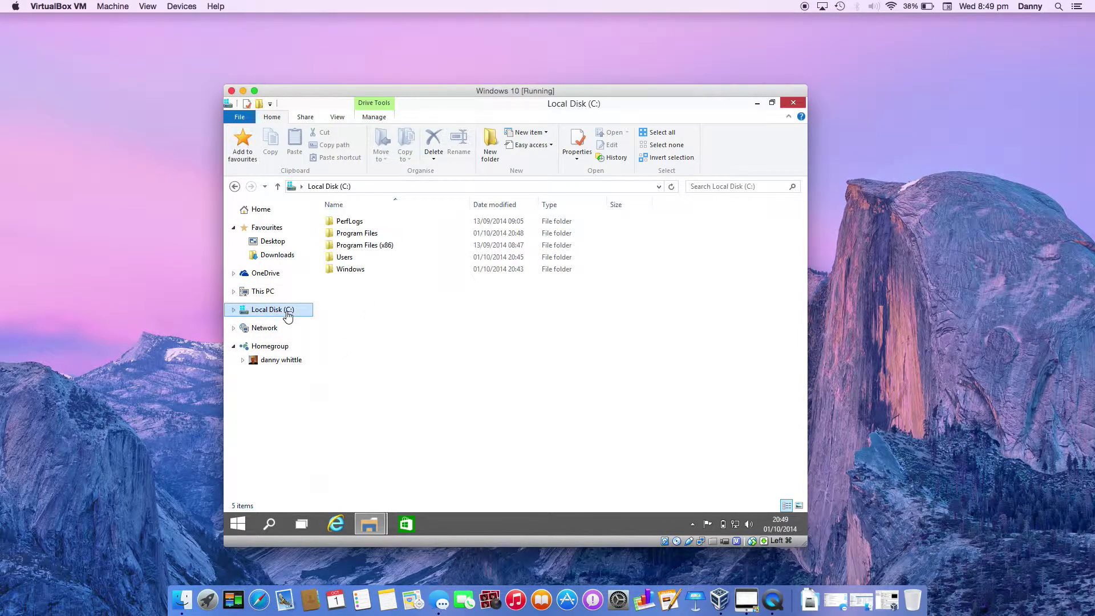
click(282, 329)
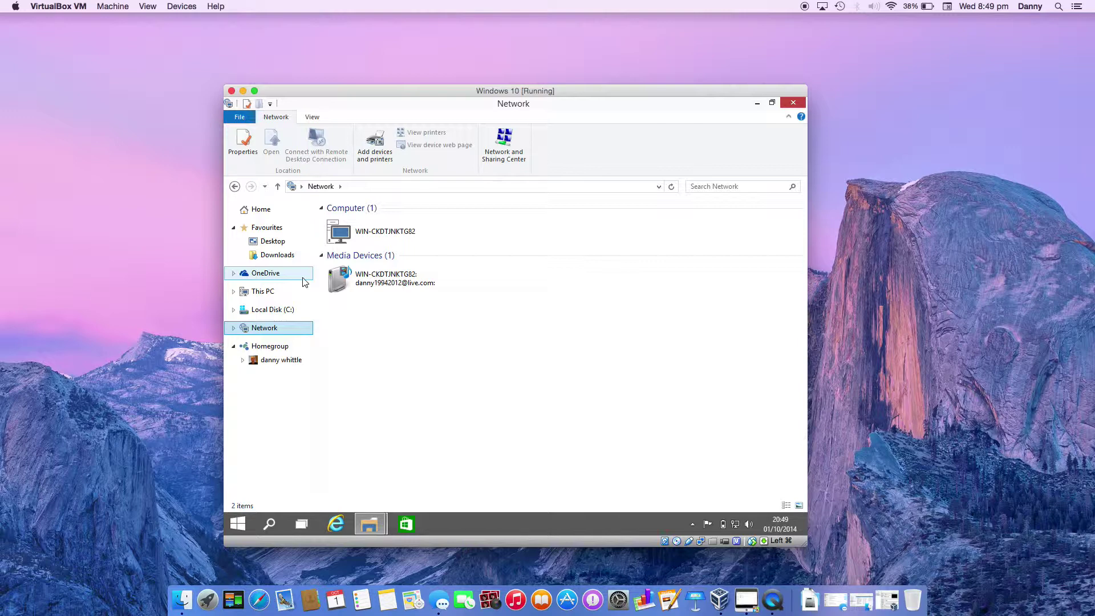
click(292, 294)
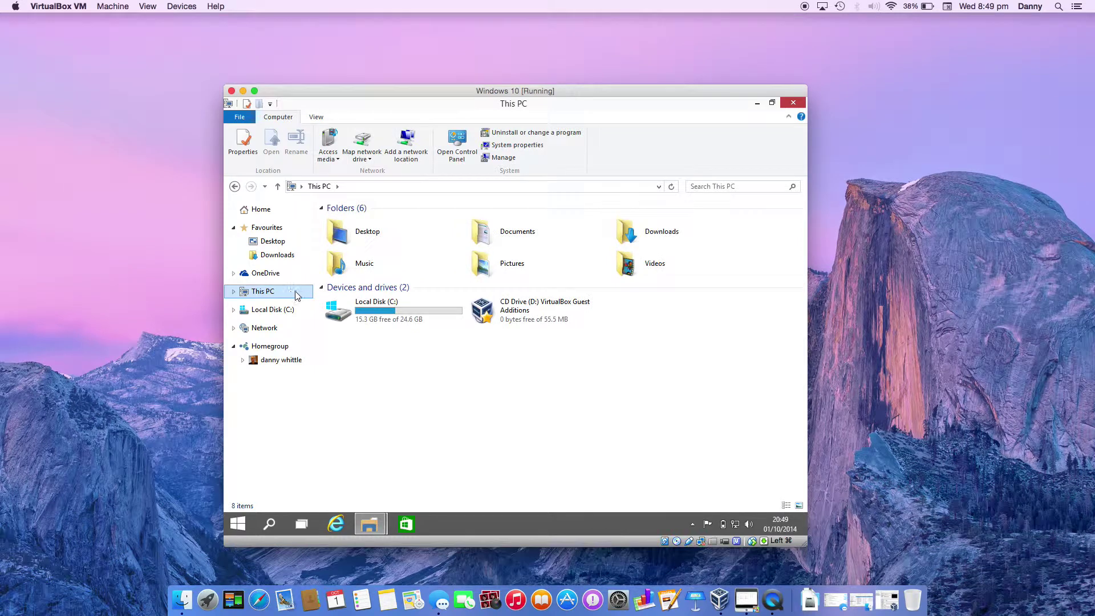
click(787, 104)
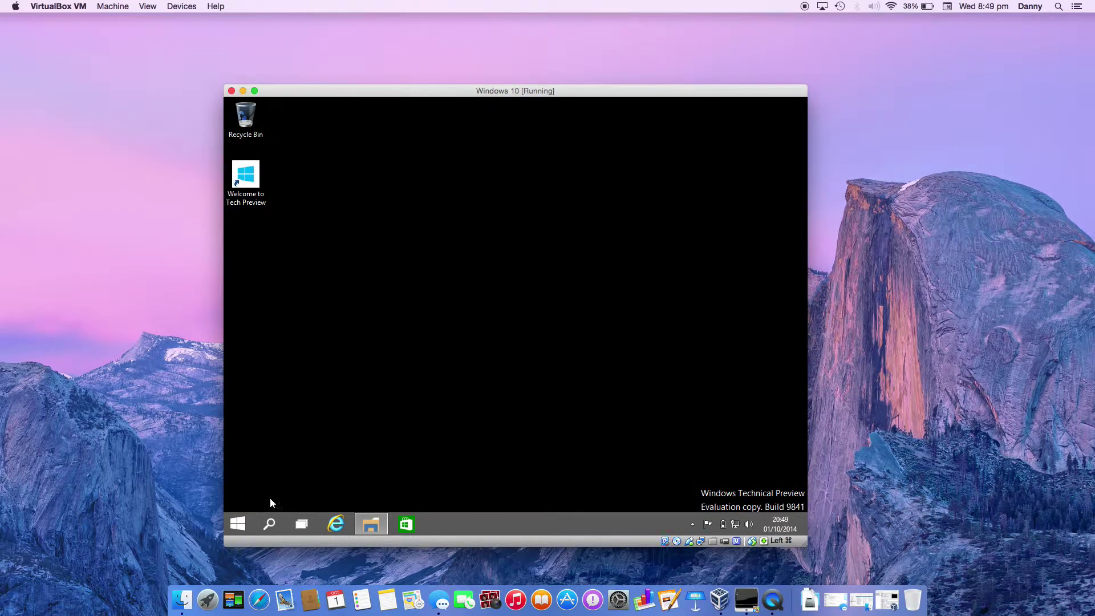
- Go to This PC in File Explorer and show the System page (3.58 GB RAM, 64-bit)
click(245, 523)
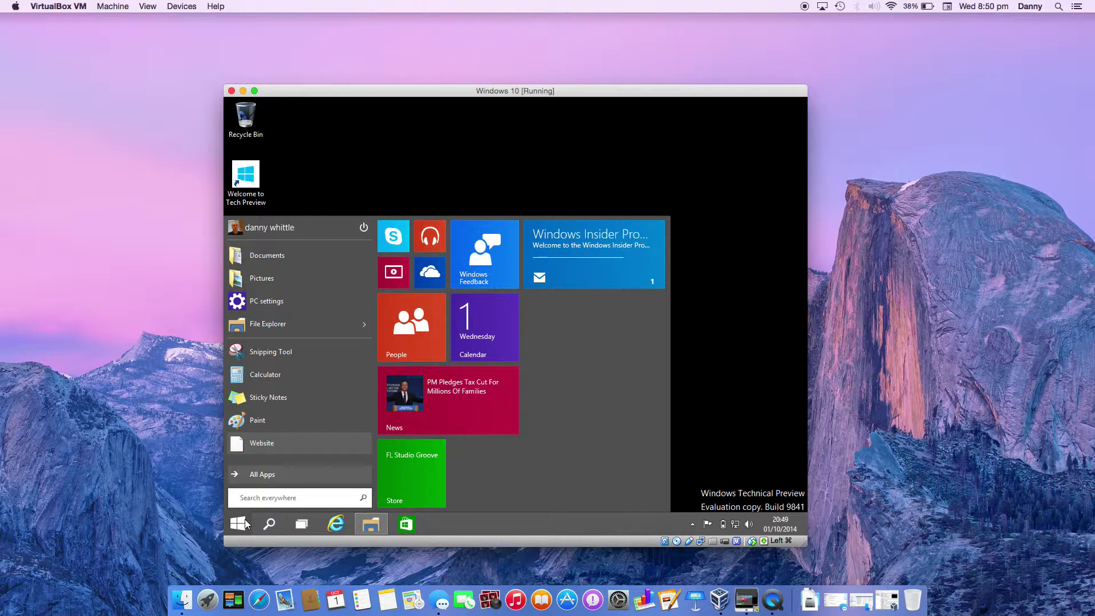
click(320, 323)
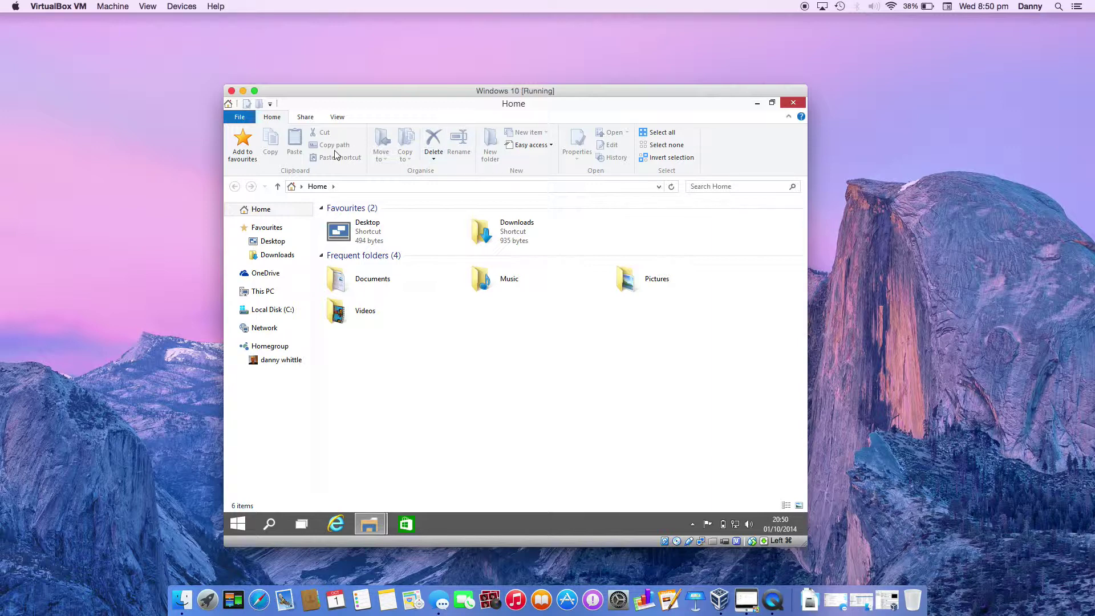
click(268, 294)
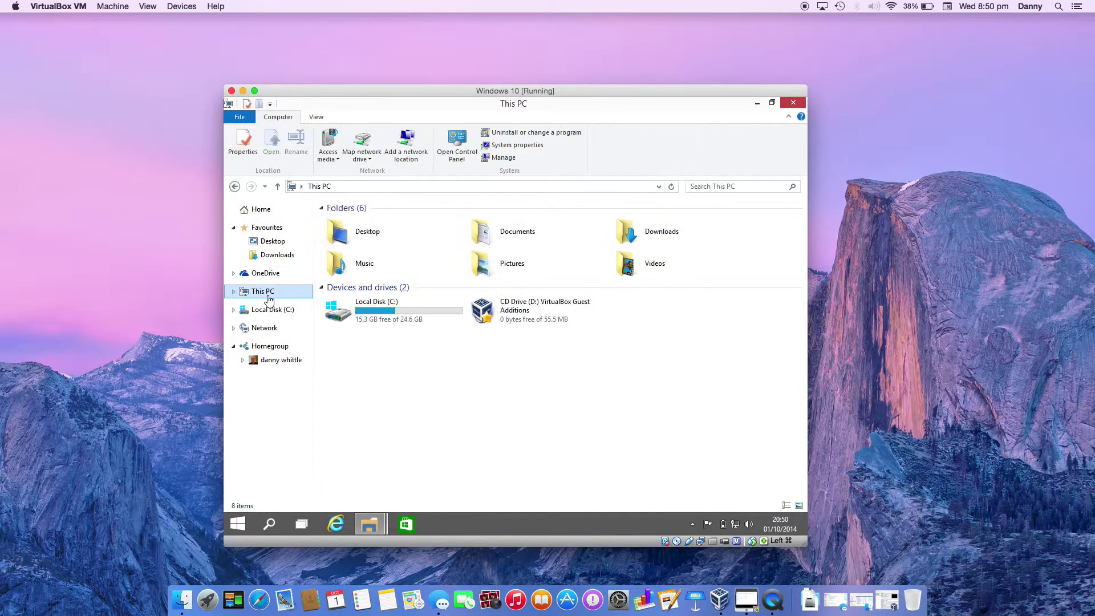
click(496, 144)
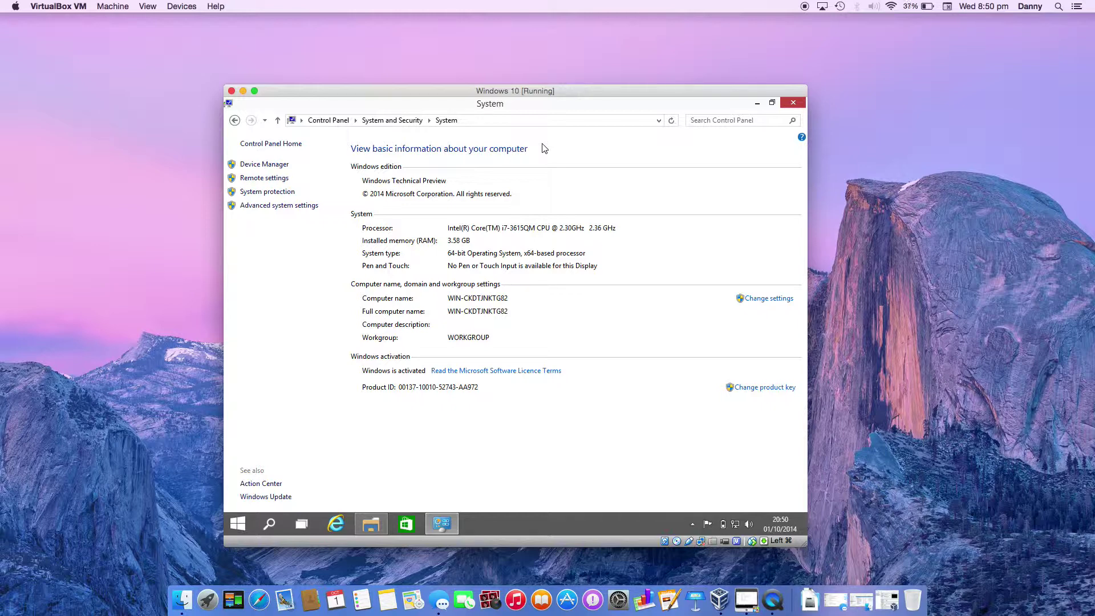
- Browse Start's All apps, expanding Windows Accessories and System Tools, then close the System window
click(238, 524)
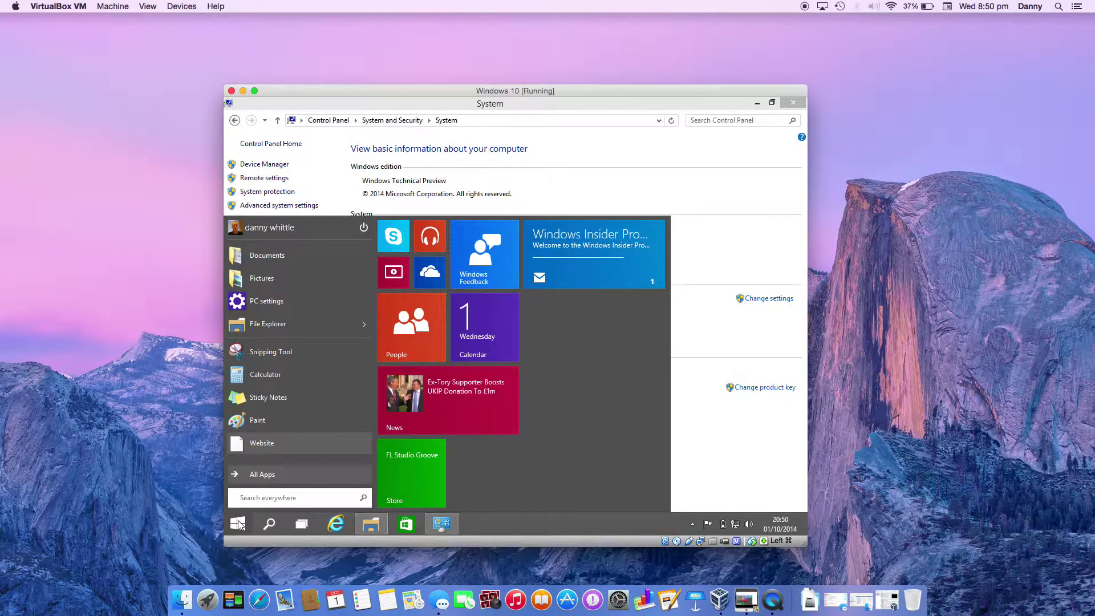
click(275, 474)
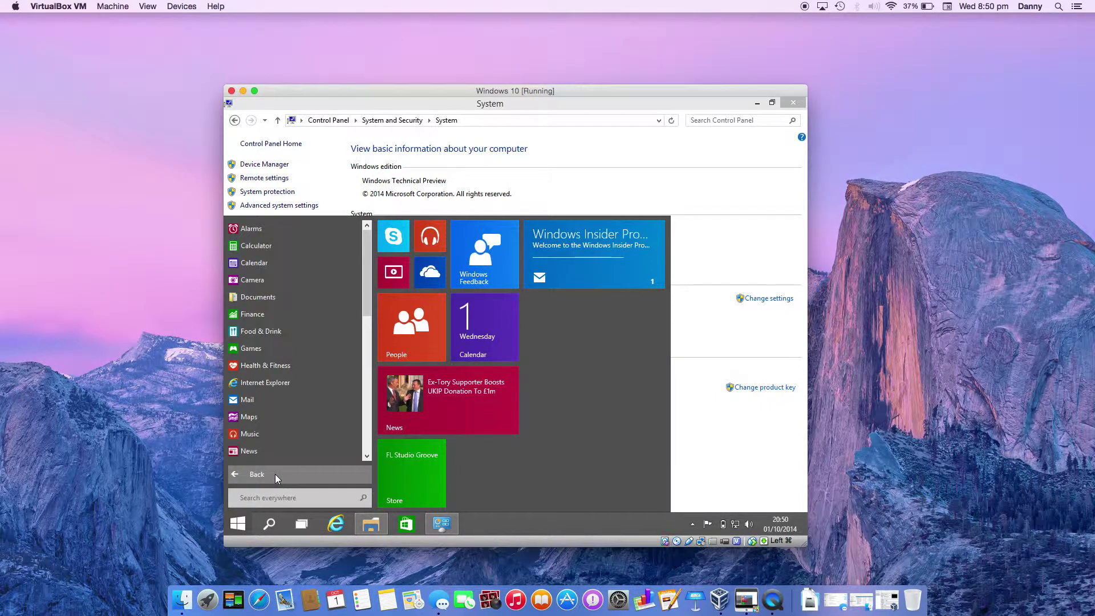
click(366, 456)
scroll(366, 455, down, 7)
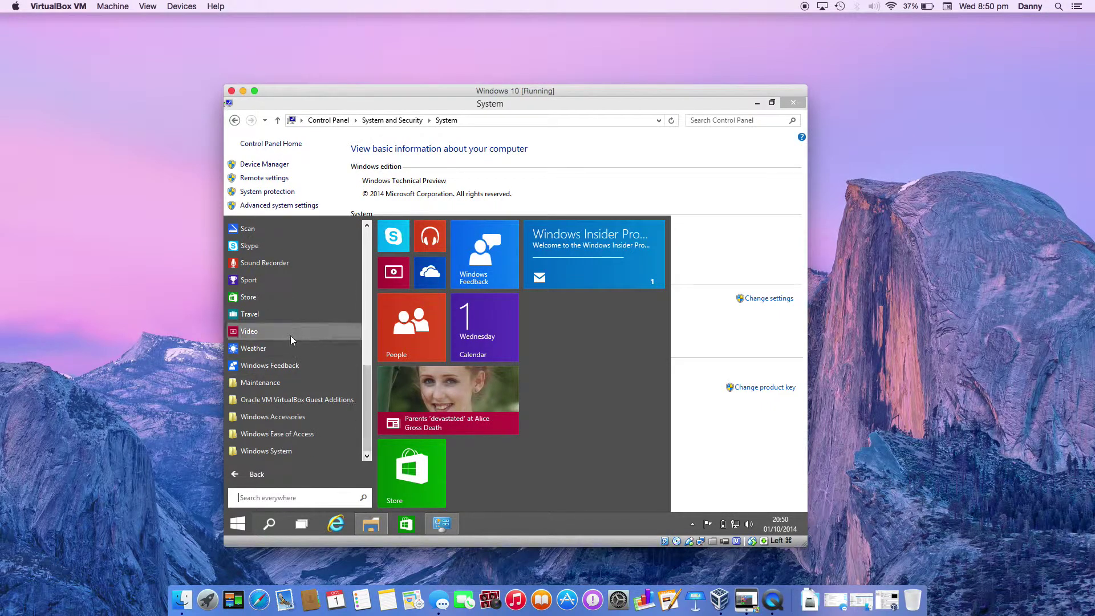
click(300, 416)
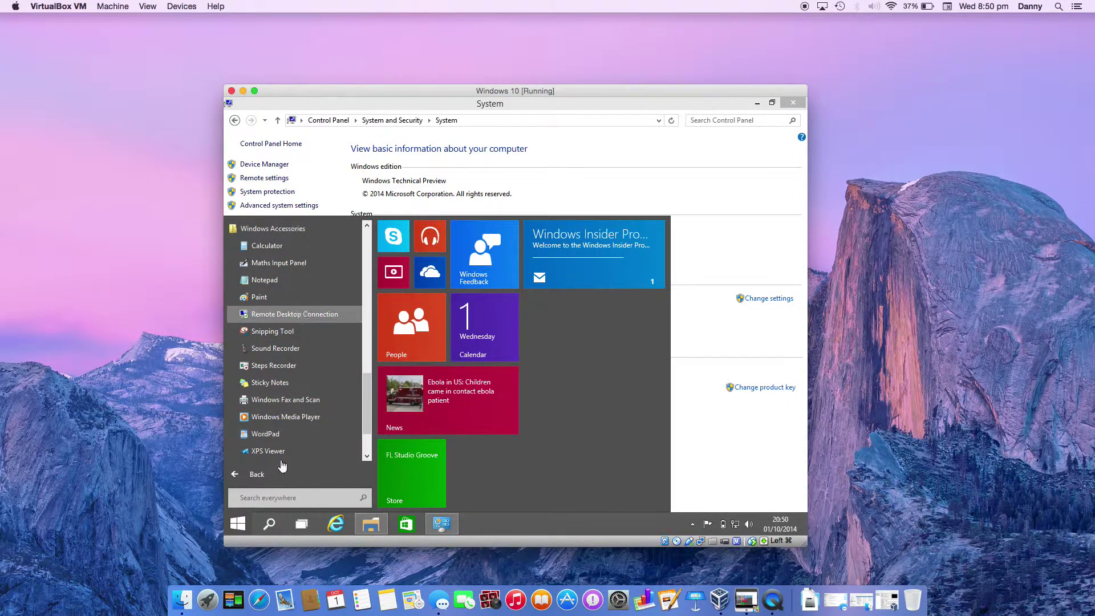
scroll(292, 422, down, 1)
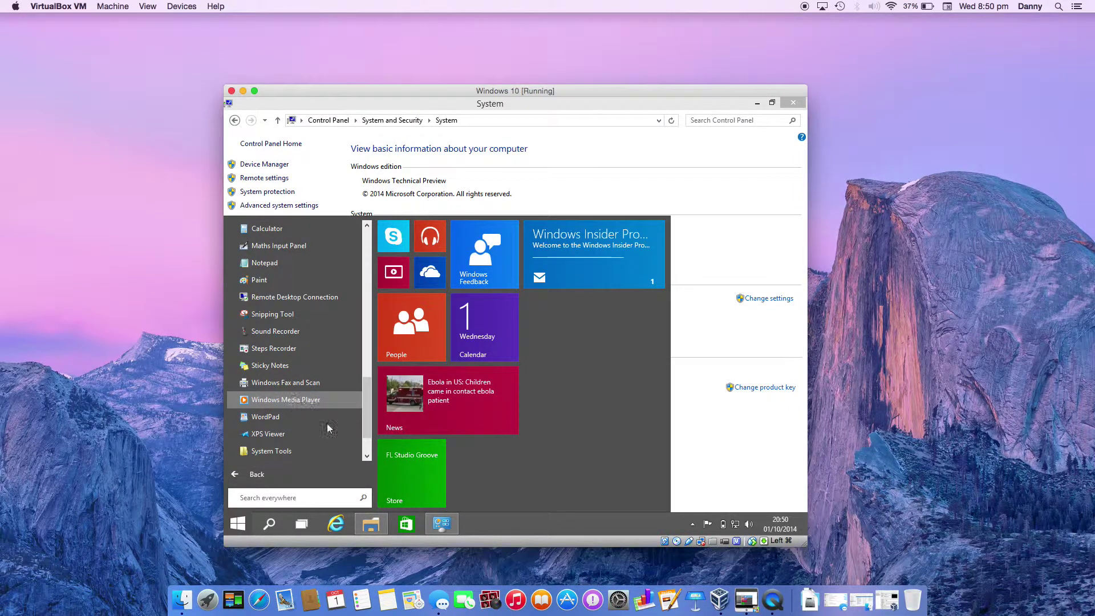
click(367, 457)
scroll(309, 441, down, 1)
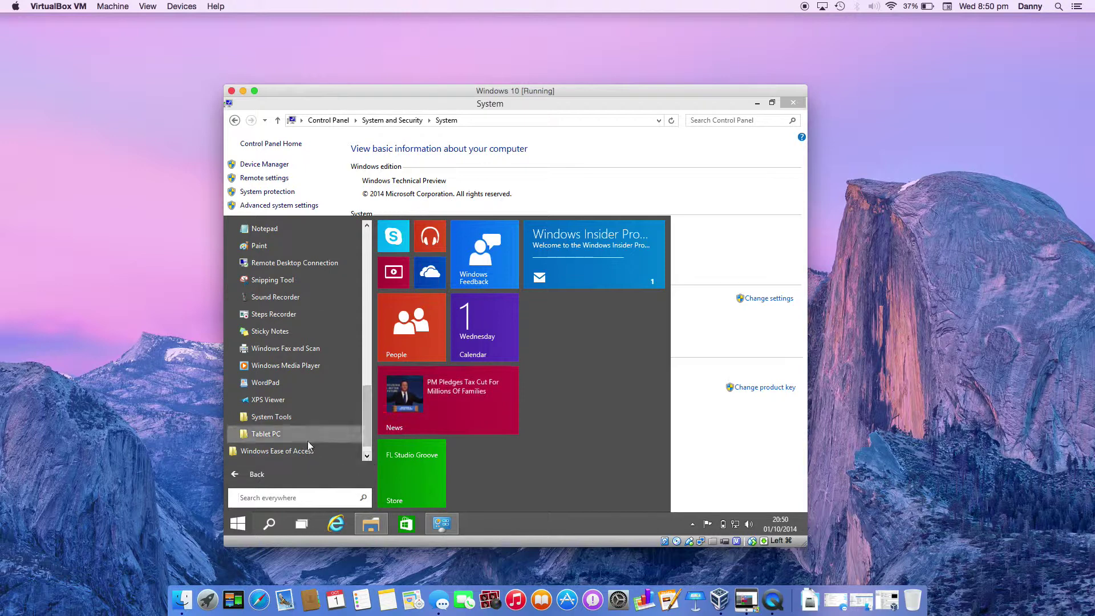
click(300, 423)
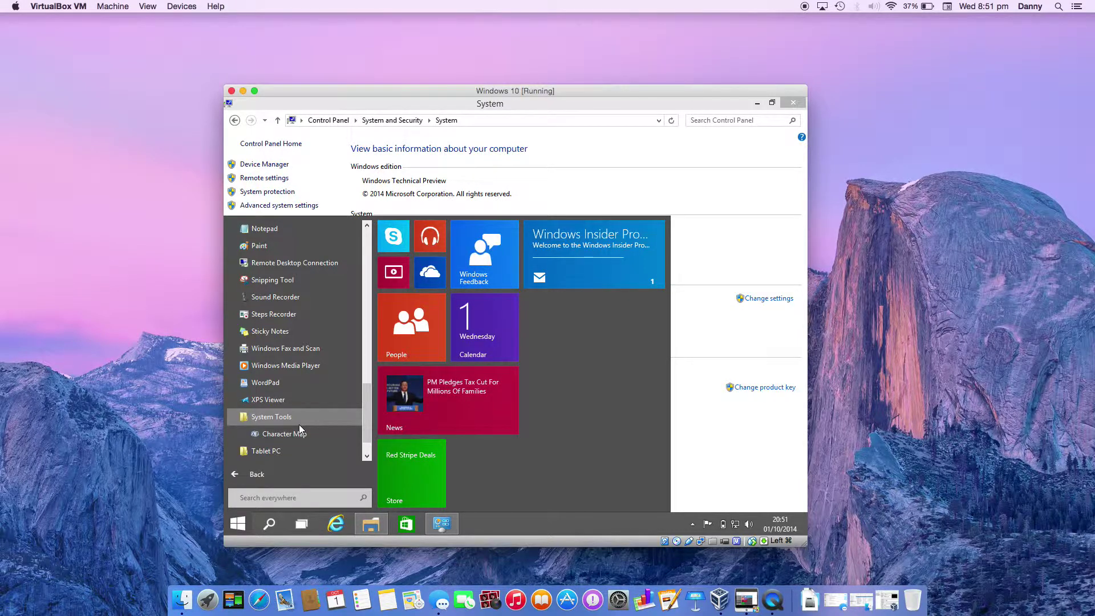
click(781, 103)
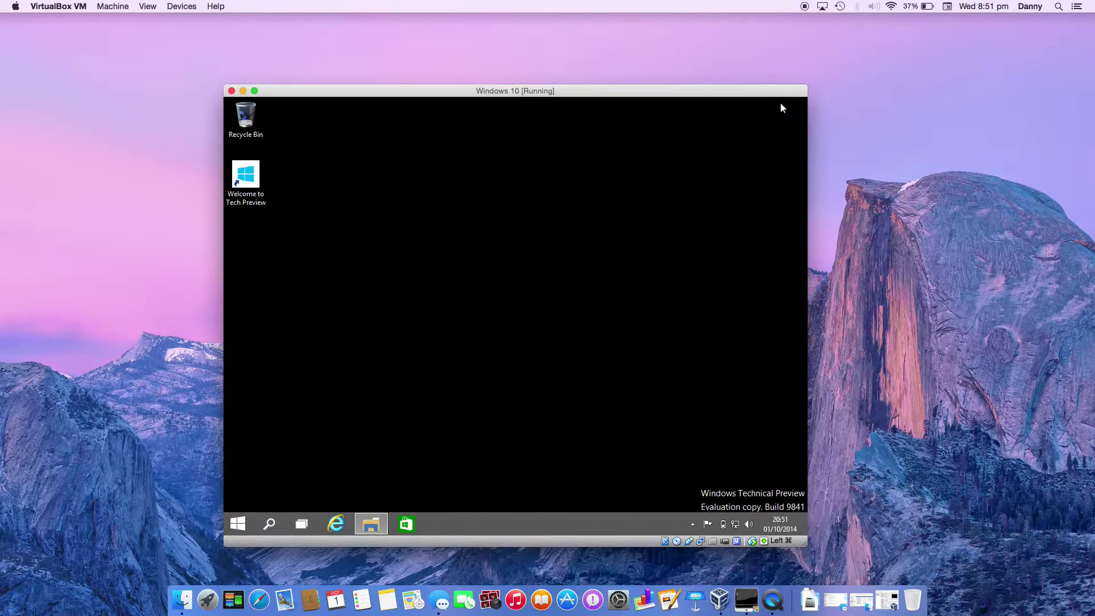
- Reopen the Windows Start menu, then make Finder the active Mac program
click(238, 524)
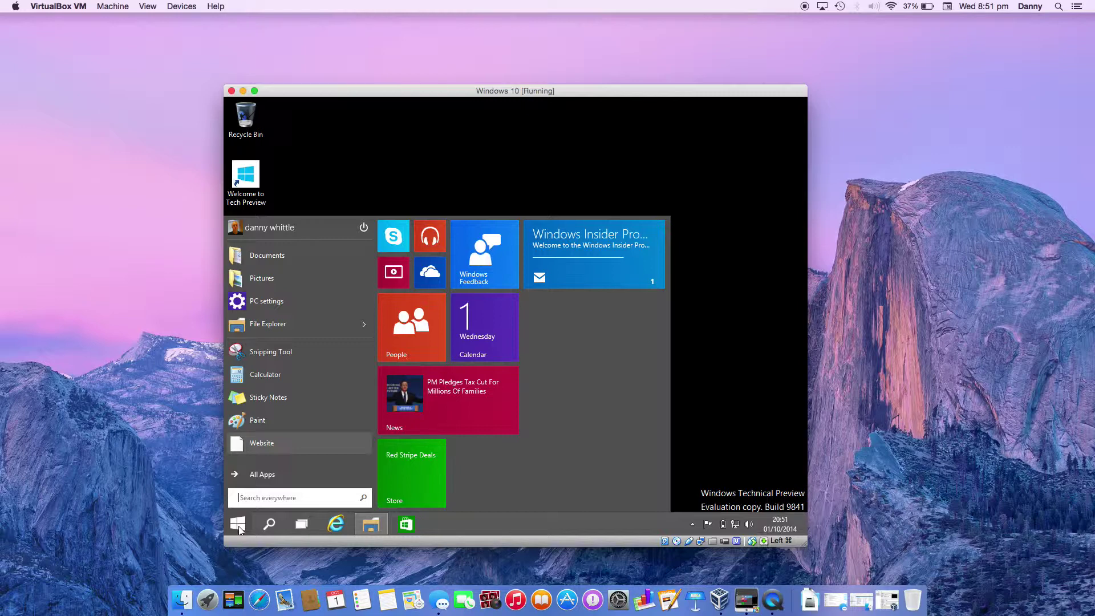
click(113, 385)
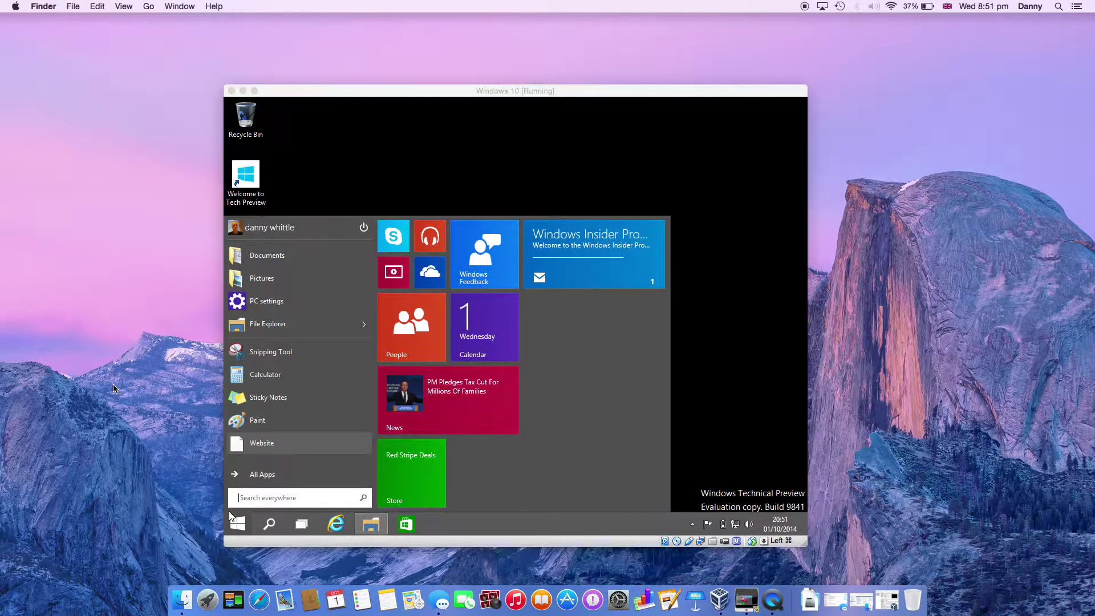